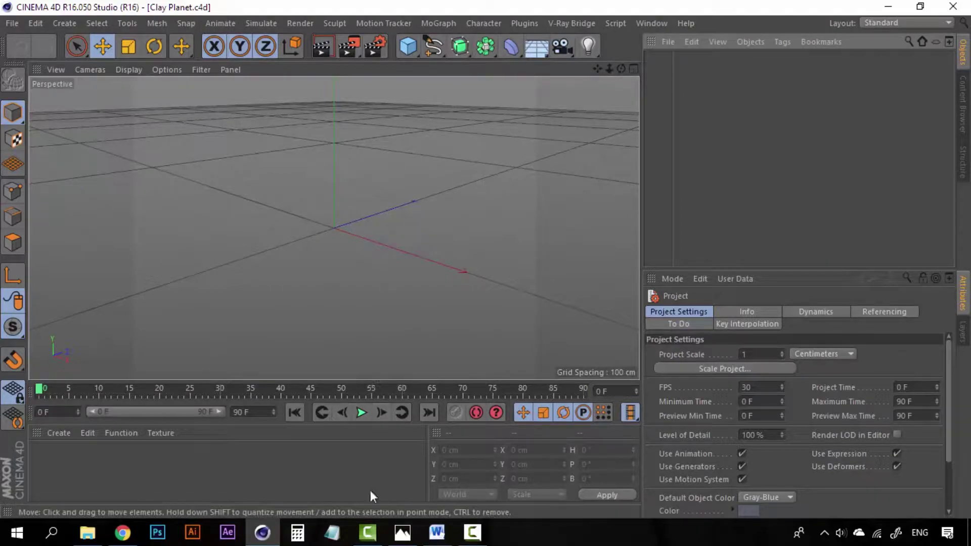
Bring the Clay Planet.jpg reference render to the front in Photos
left_click(403, 533)
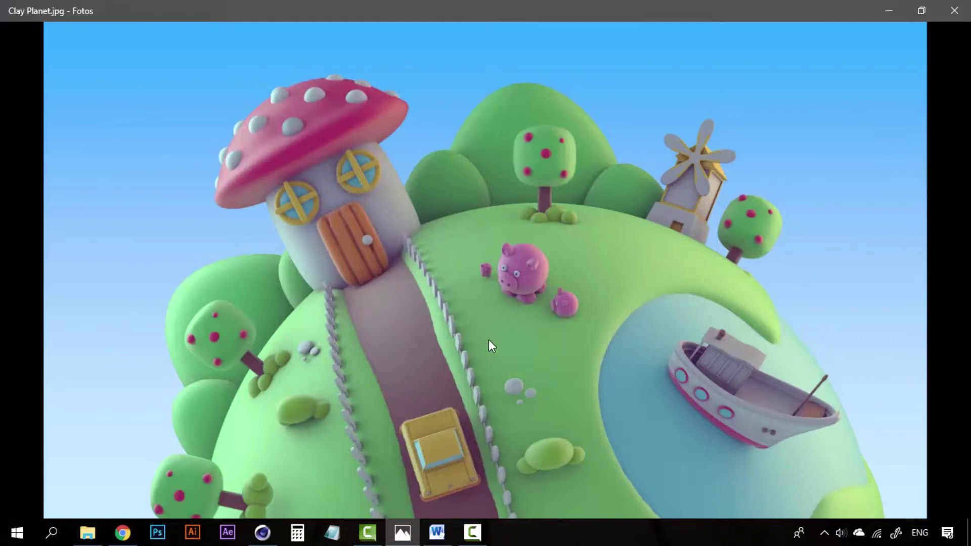
mouse_move(262, 533)
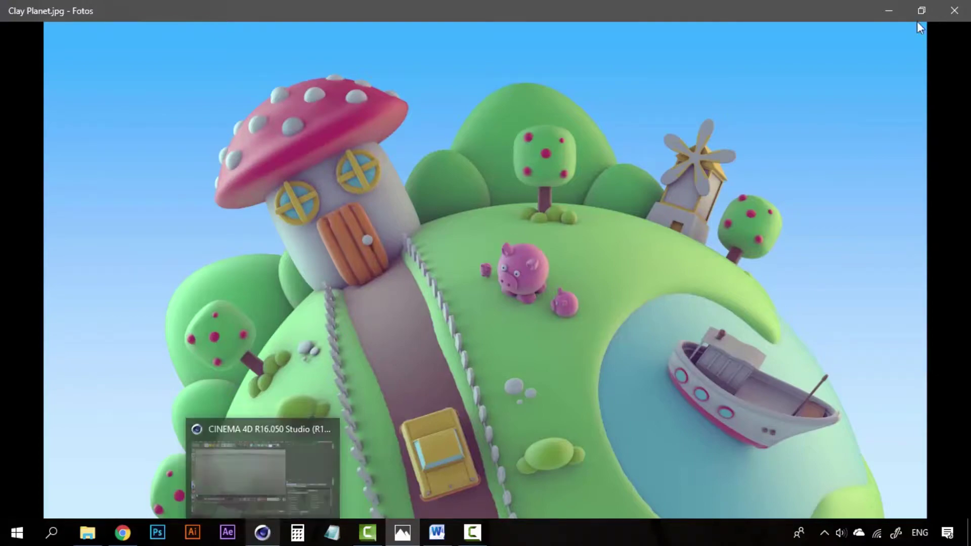
Switch from Photos back to the empty Clay Planet.c4d scene in Cinema 4D
key("alt+Tab")
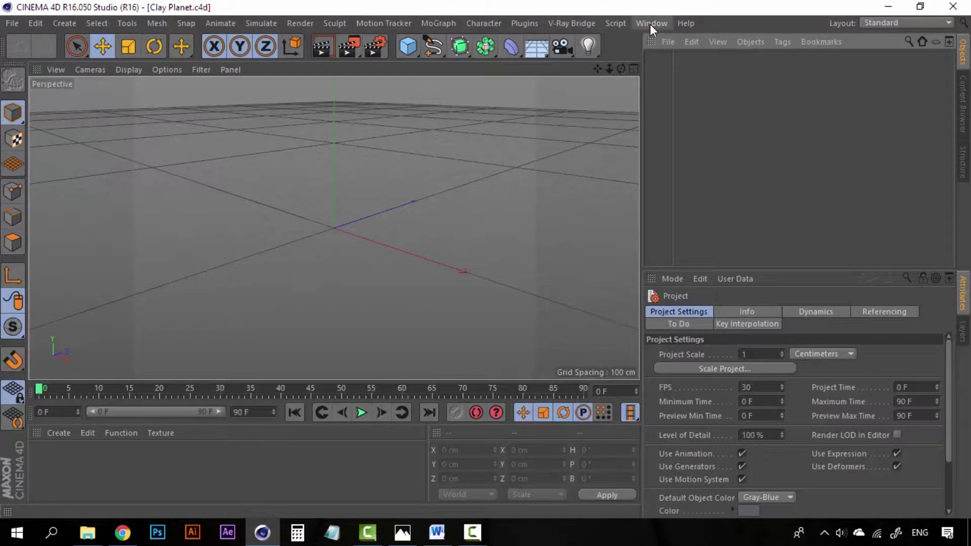
Add a default sphere primitive with a 100 cm radius and 24 segments
left_click(406, 49)
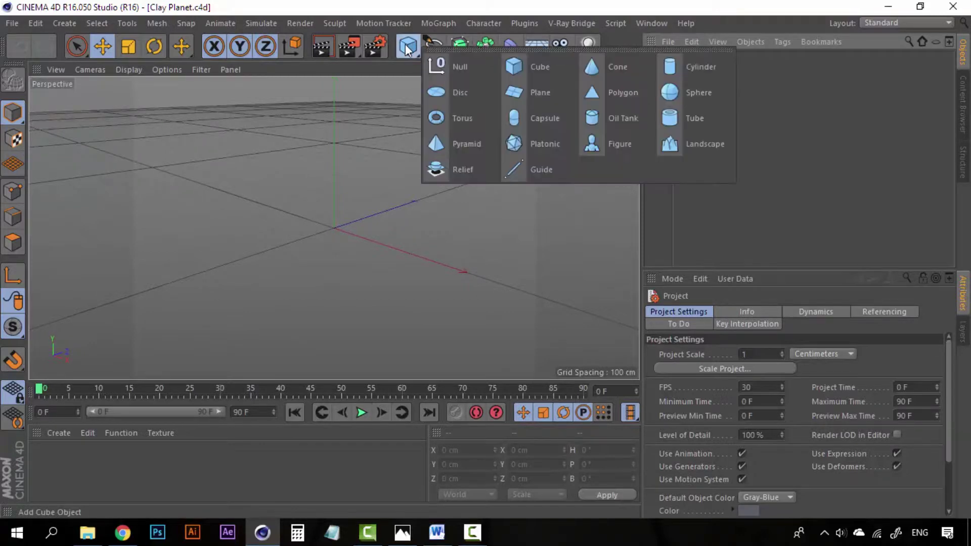
left_click(693, 93)
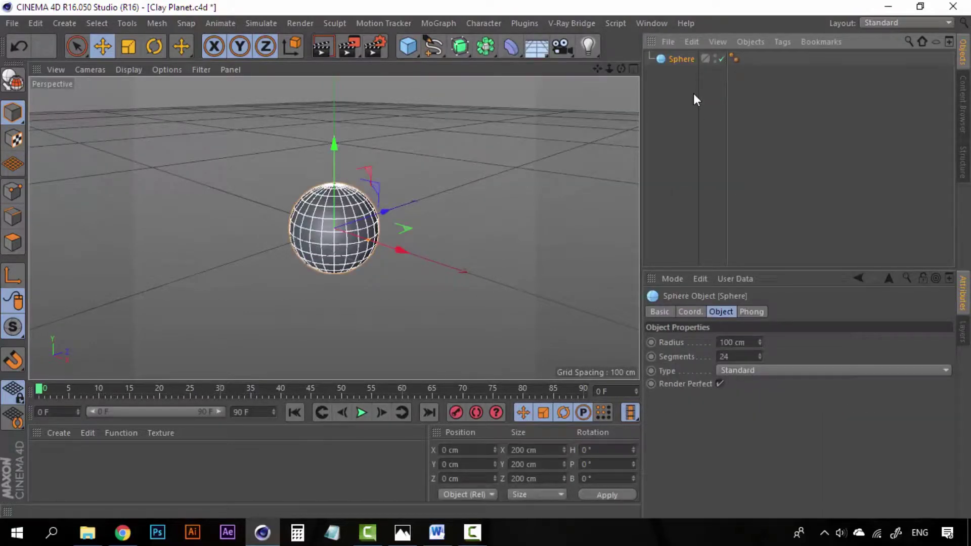
left_click(295, 23)
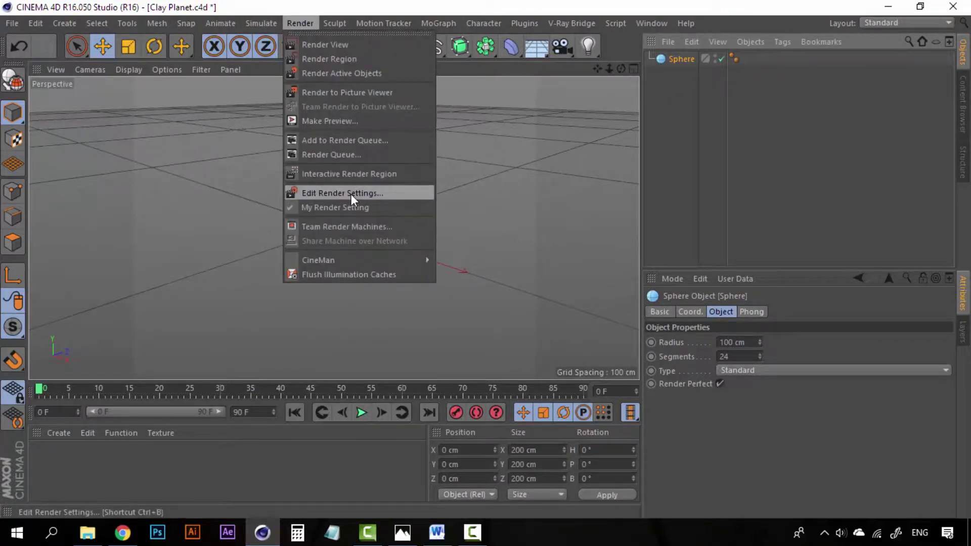
Set the render output size to 1280 x 720 pixels in Render Settings, then close it
left_click(338, 193)
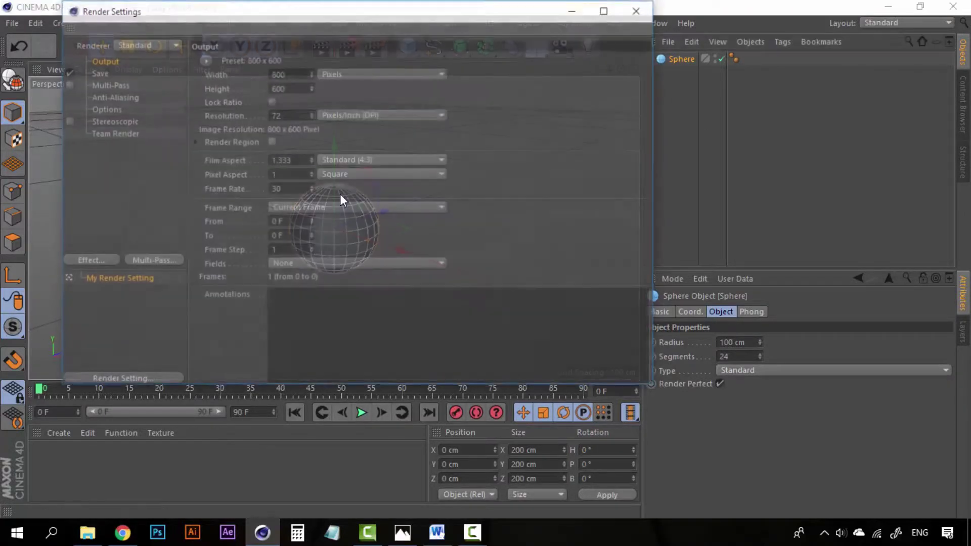
double_click(296, 70)
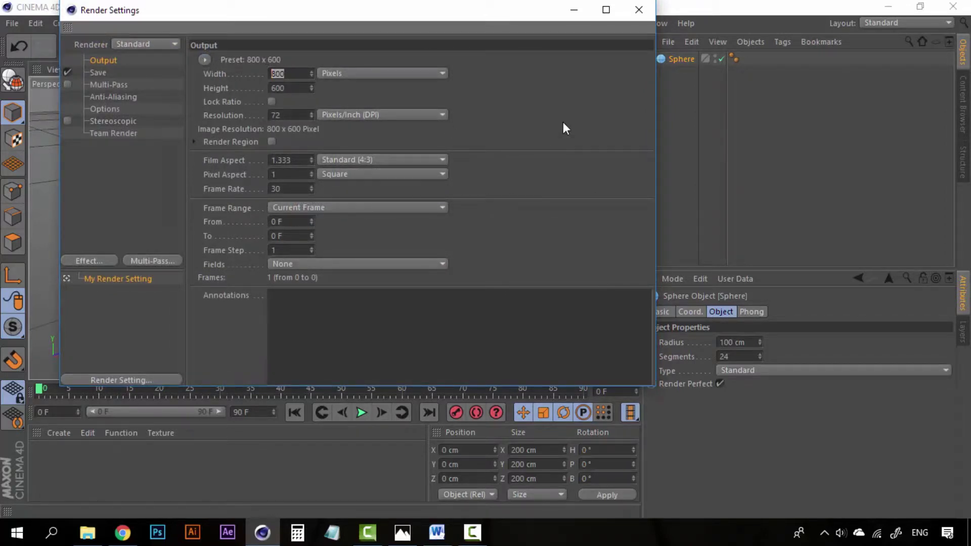
type("128")
type("0")
key("Return")
double_click(300, 87)
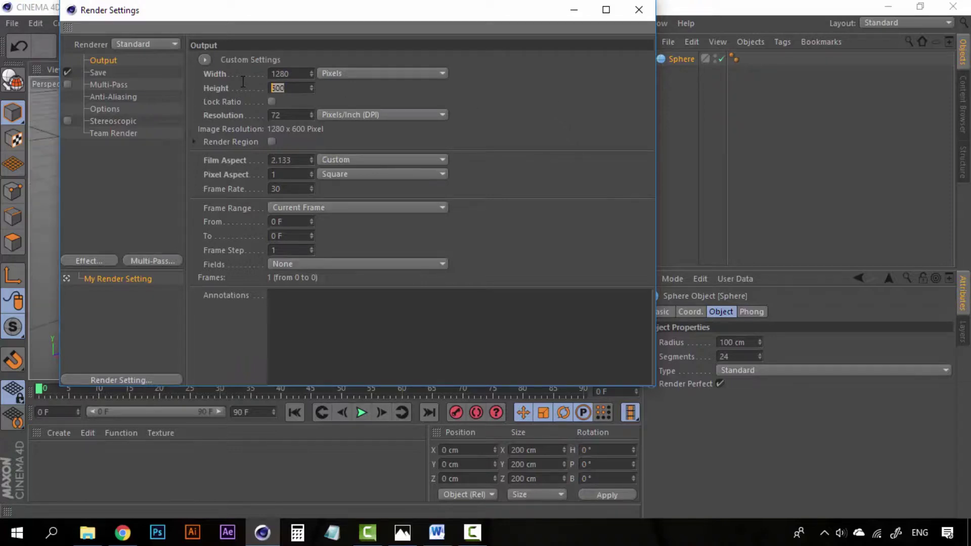
type("72")
type("0")
key("Return")
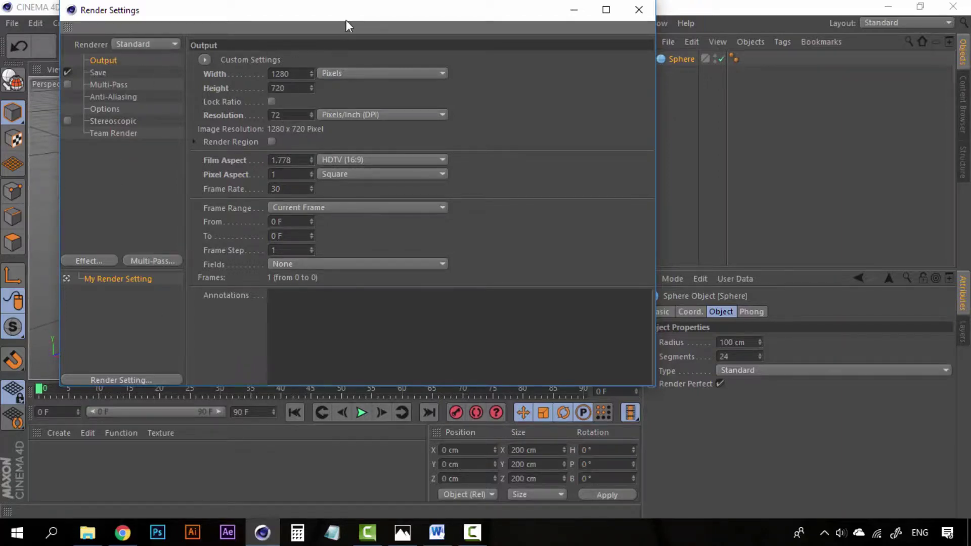
left_click_drag(347, 21, 433, 76)
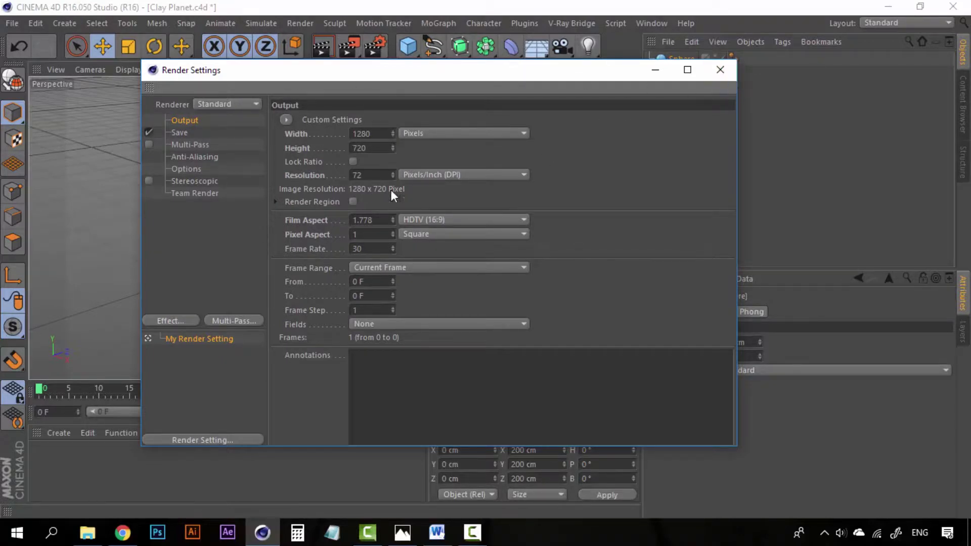
left_click(726, 71)
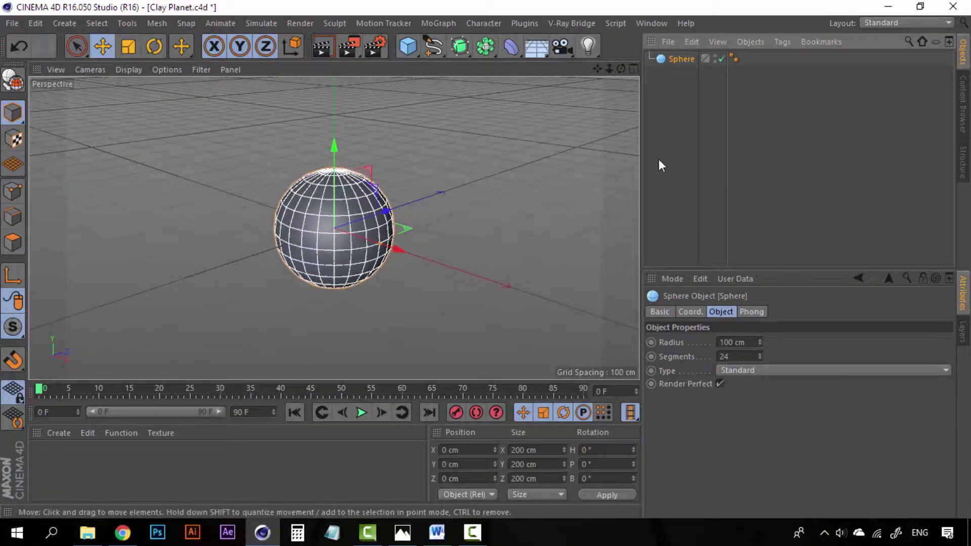
Recheck the reference image, then add a camera to the scene above the sphere
left_click(701, 131)
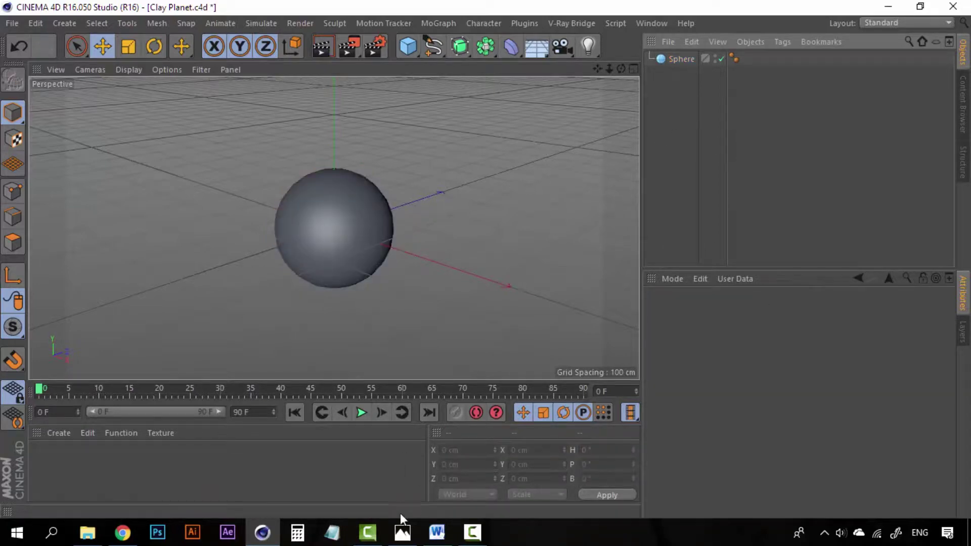
left_click(402, 528)
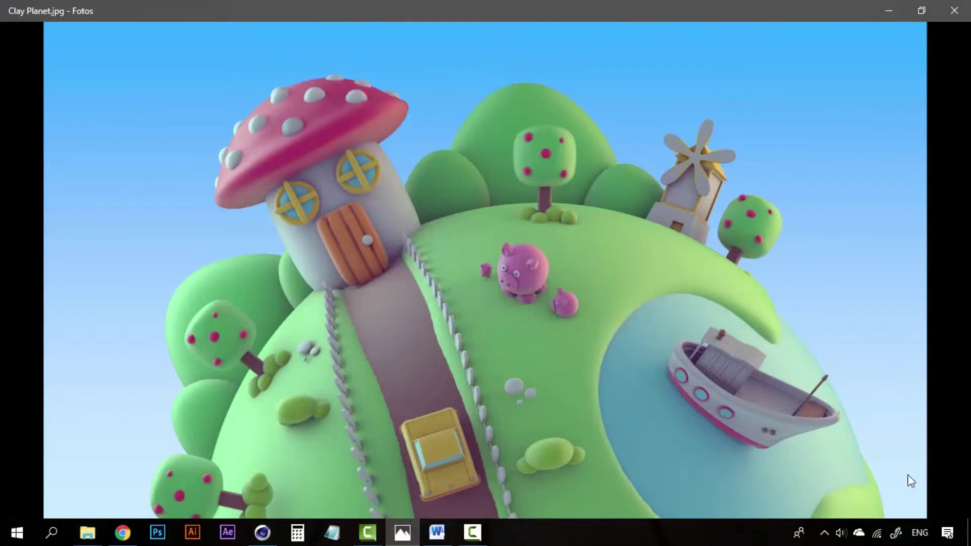
left_click(258, 540)
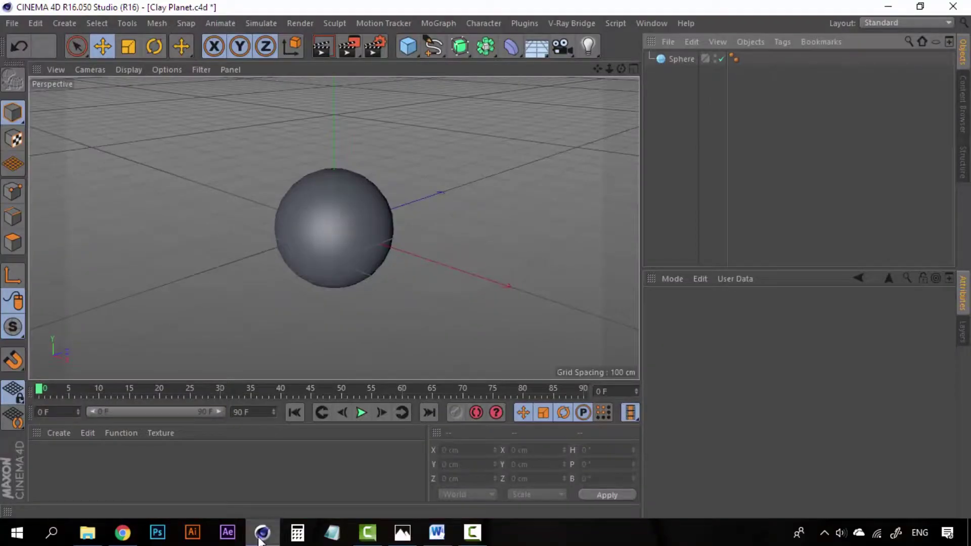
left_click(686, 59)
left_click(674, 142)
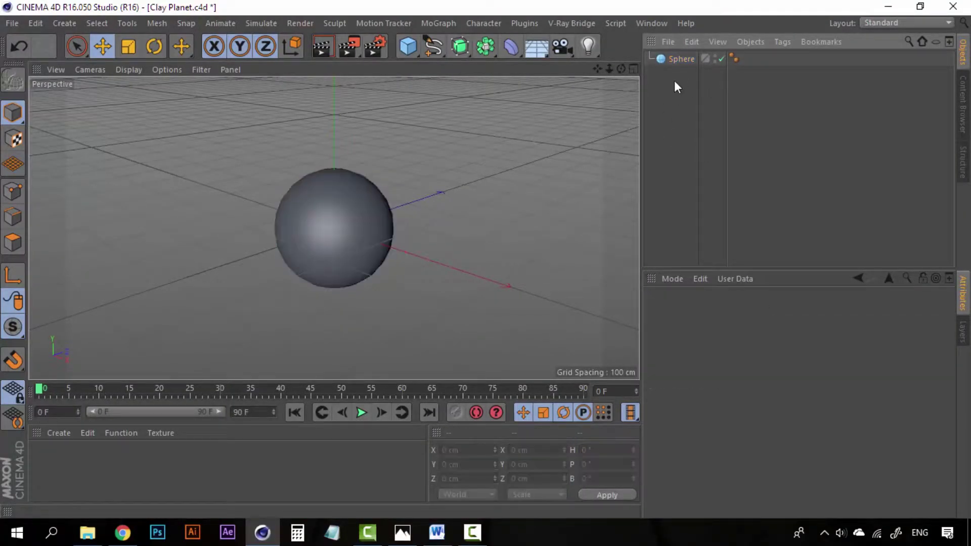
left_click(565, 46)
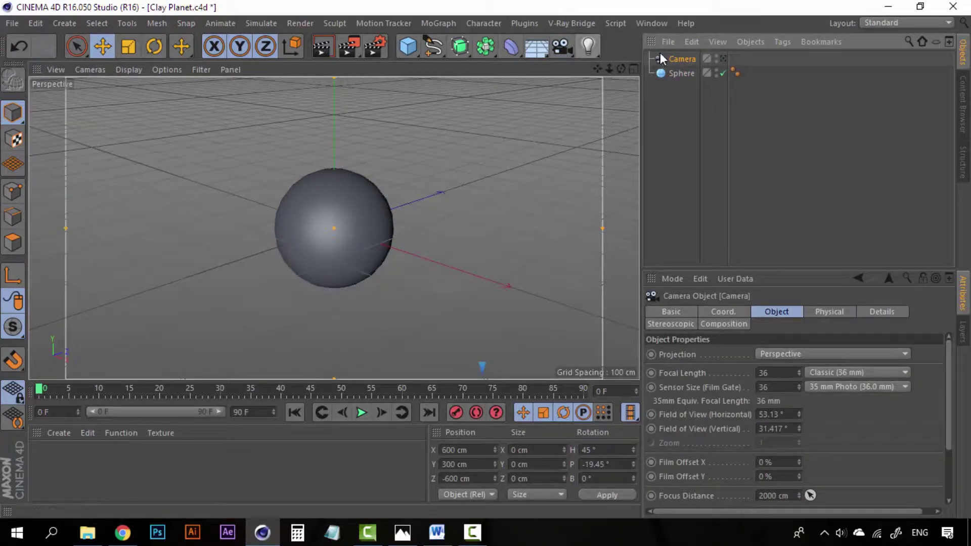
Look through the new camera and zoom in close so the sphere fills the frame
left_click(721, 60)
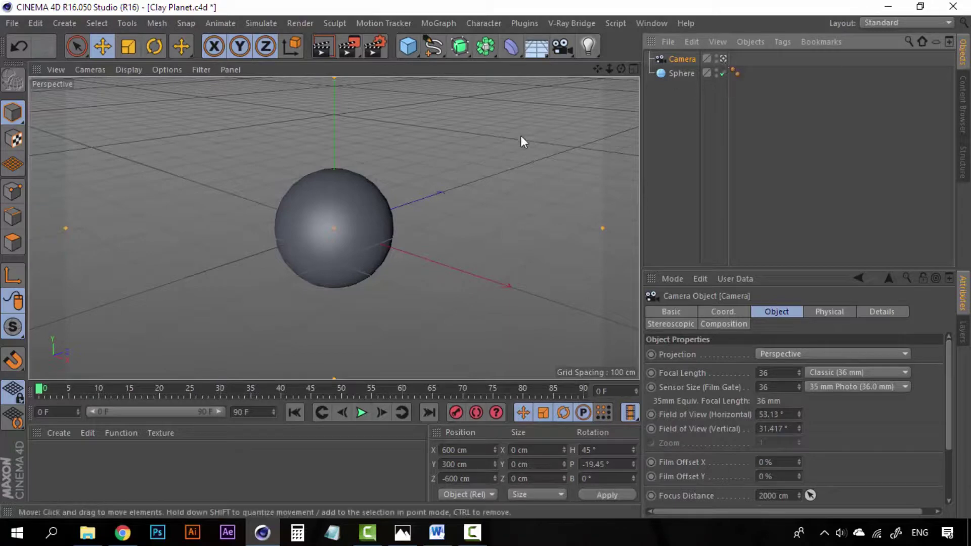
scroll(431, 171, "up", 1)
scroll(430, 171, "up", 1)
scroll(379, 174, "up", 1)
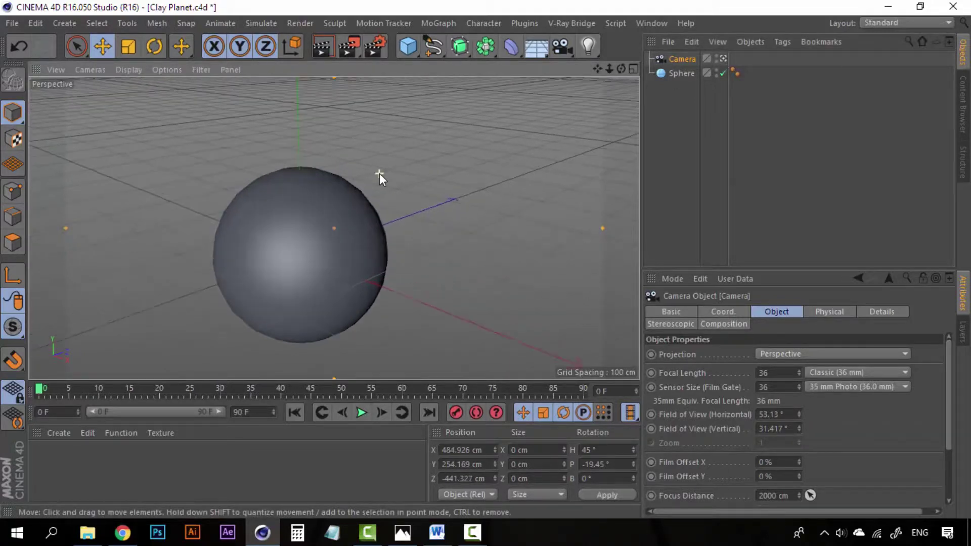
scroll(329, 174, "up", 1)
left_click_drag(330, 174, 335, 150, "alt")
middle_click_drag(336, 150, 350, 179, "alt")
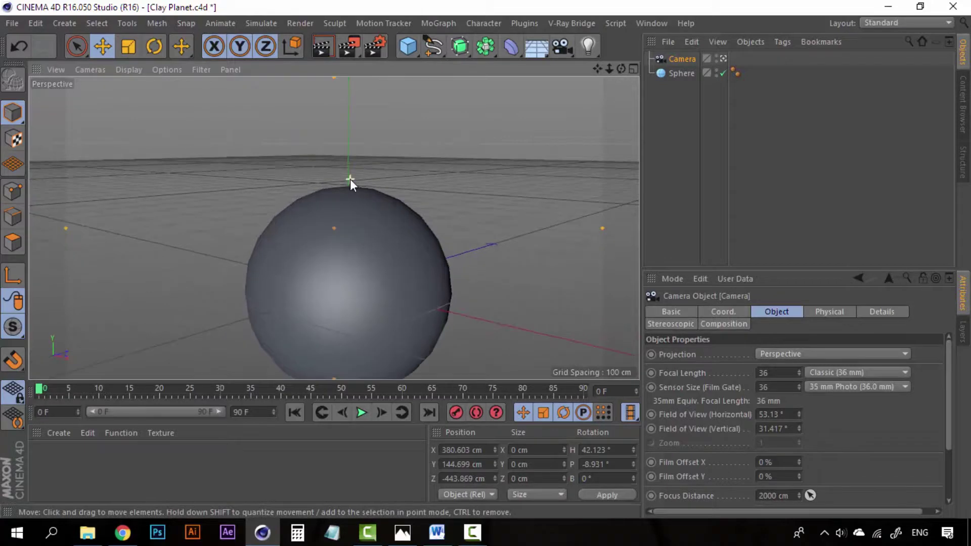
scroll(369, 193, "up", 1)
scroll(391, 197, "up", 1)
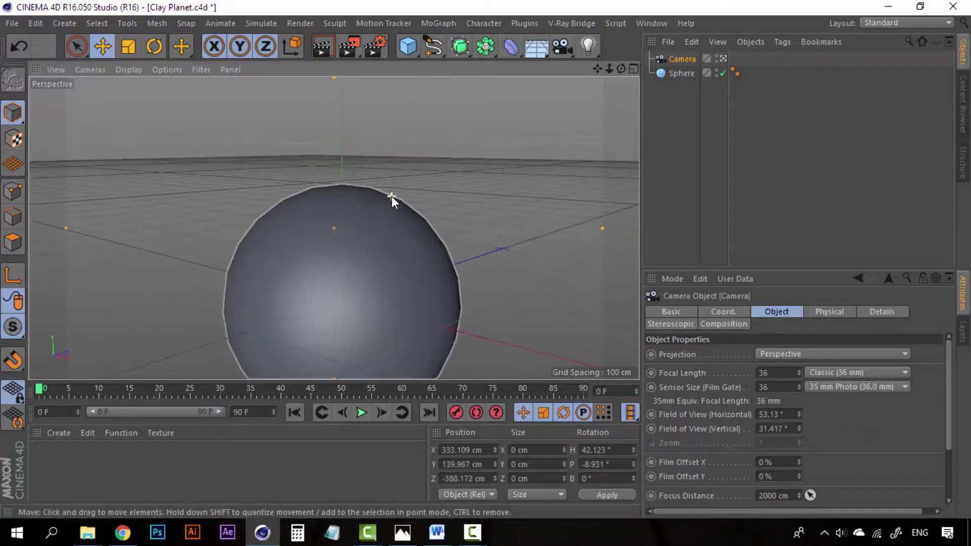
scroll(392, 197, "up", 2)
mouse_move(393, 204)
left_mouse_down()
mouse_move(386, 178)
mouse_move(402, 249)
mouse_move(399, 180)
mouse_move(422, 182)
mouse_move(411, 185)
left_mouse_up()
Lower the camera about 30 cm from outside, then refine the framing through it
left_click(723, 58)
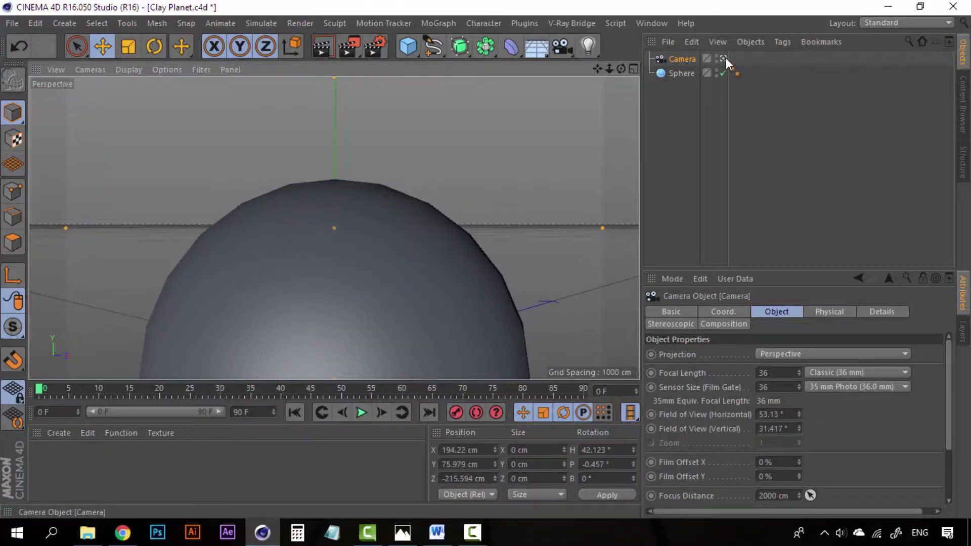
mouse_move(559, 205)
left_mouse_down("alt")
mouse_move(405, 191)
mouse_move(405, 225)
mouse_move(435, 198)
mouse_move(419, 169)
mouse_move(433, 158)
left_mouse_up("alt")
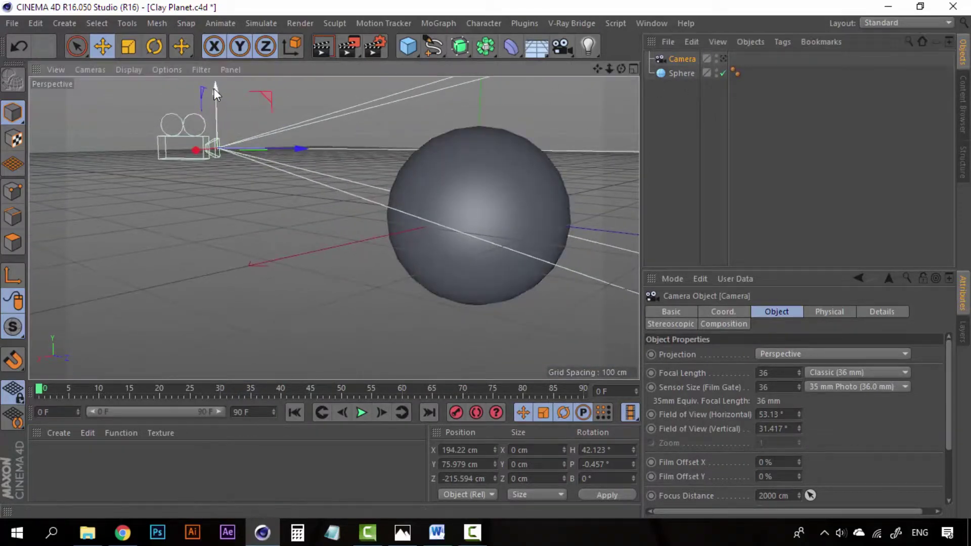
left_click_drag(214, 89, 214, 120)
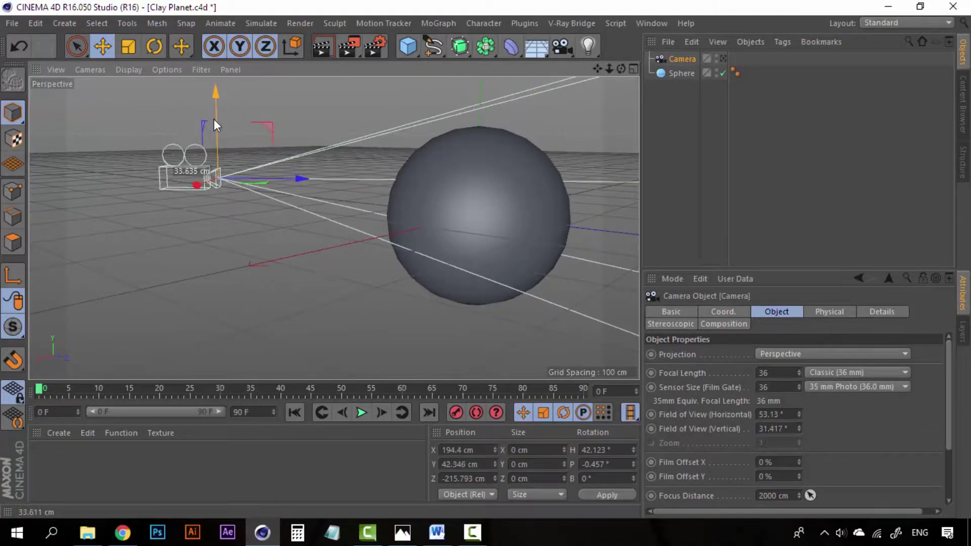
left_click(723, 59)
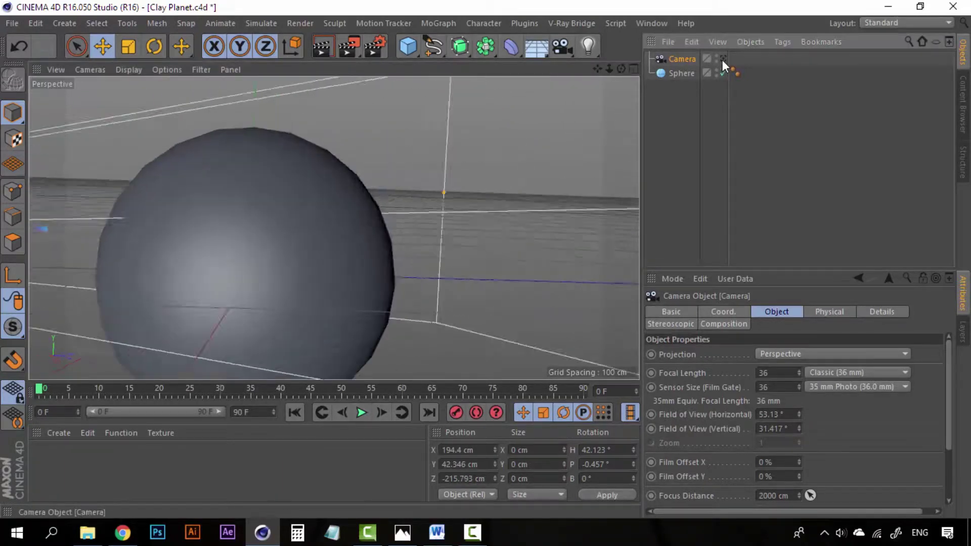
mouse_move(368, 165)
middle_mouse_down("alt")
mouse_move(368, 209)
mouse_move(374, 198)
middle_mouse_up("alt")
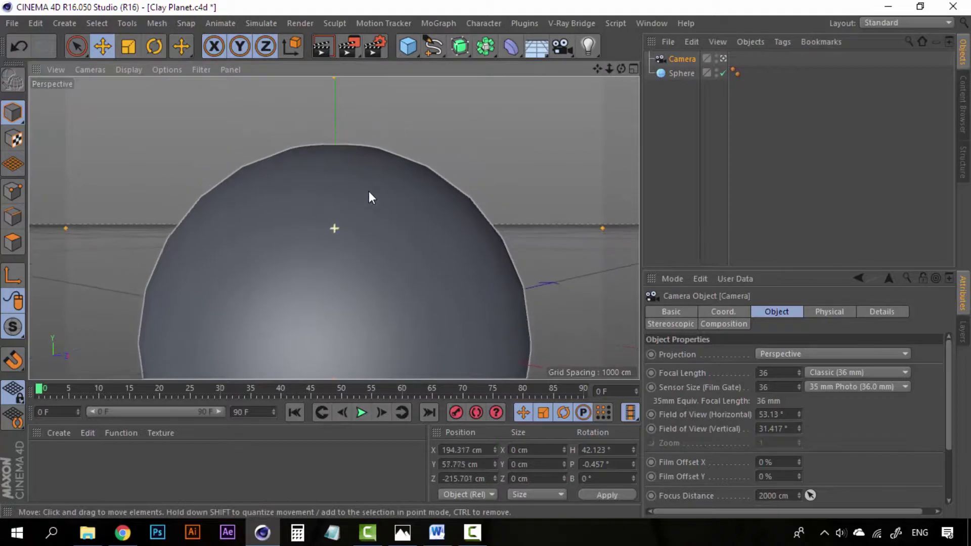
scroll(371, 203, "down", 2)
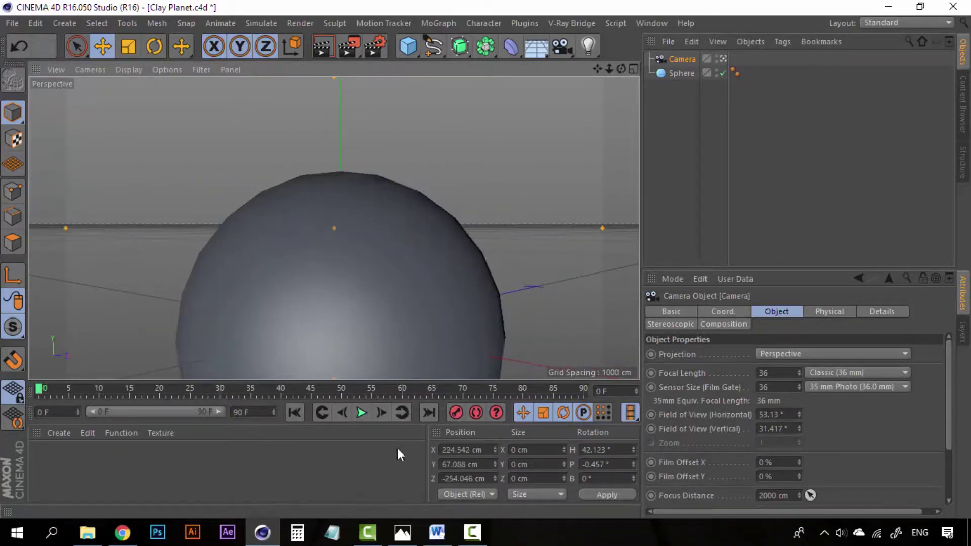
Compare with the reference image, then zoom and pan the camera view to reframe the sphere
left_click(402, 532)
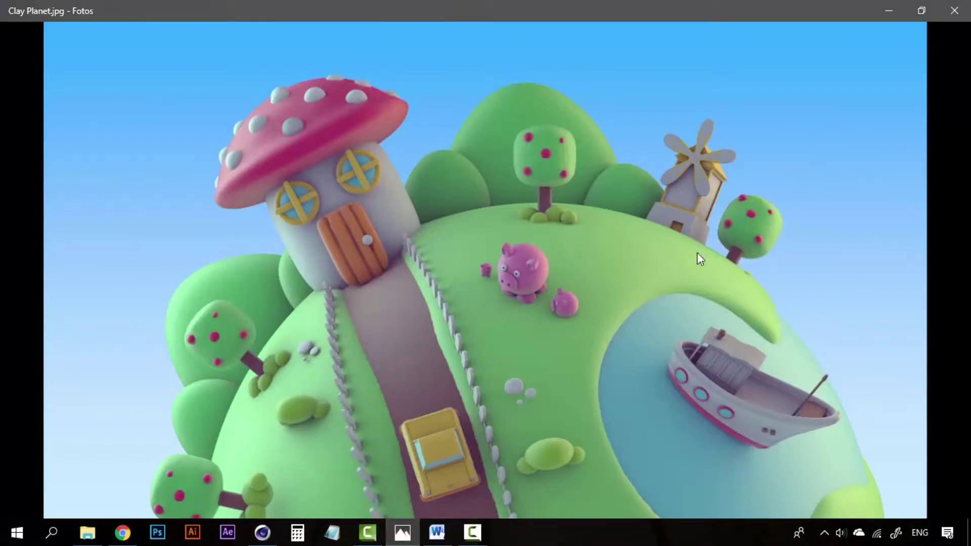
left_click(888, 6)
scroll(356, 264, "up", 2)
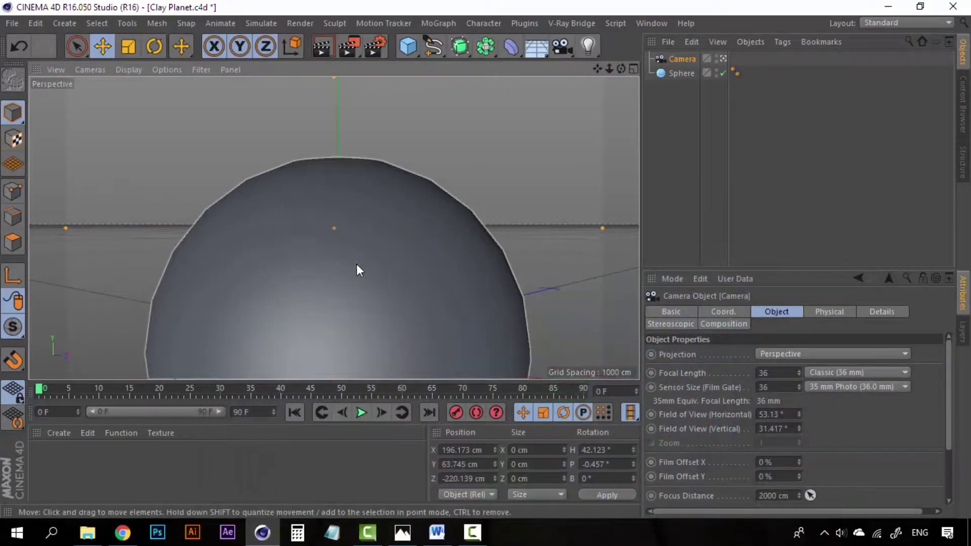
middle_click_drag(447, 204, 453, 217, "alt")
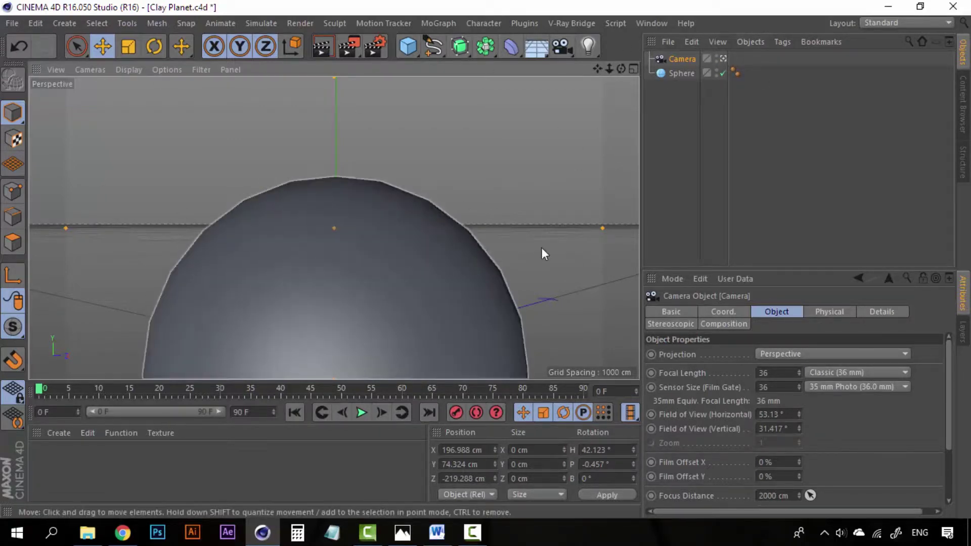
Inspect the camera's placement from the editor view, then look through the camera again
left_click(724, 58)
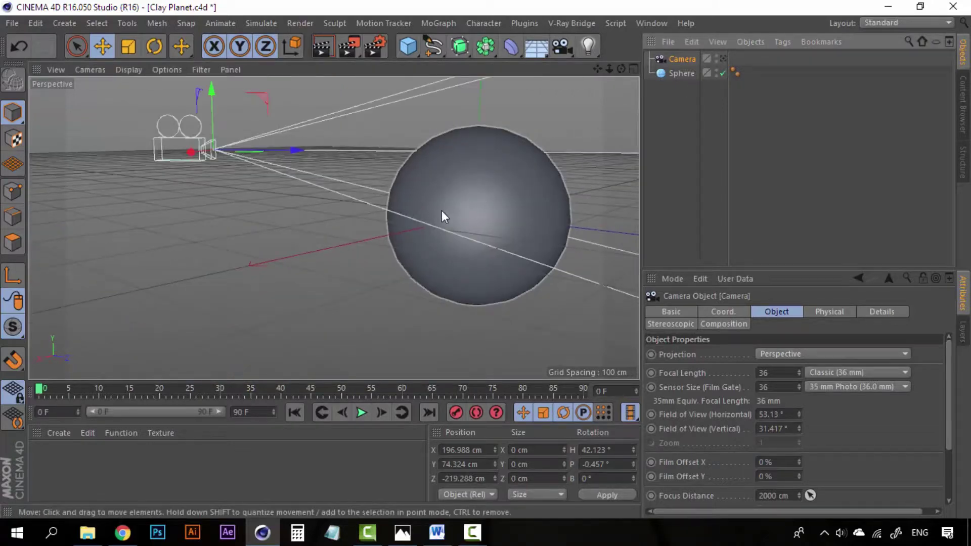
left_click_drag(408, 211, 429, 243, "alt")
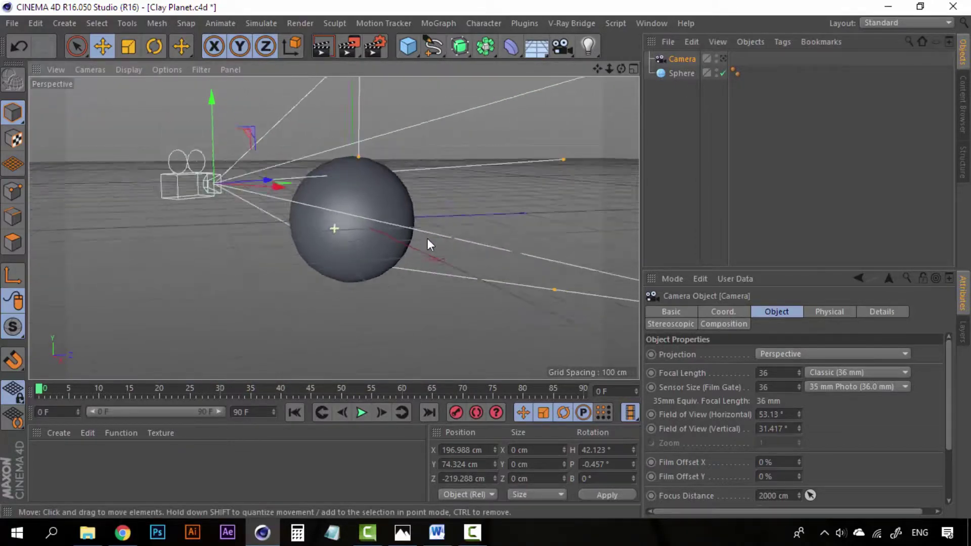
left_click(723, 60)
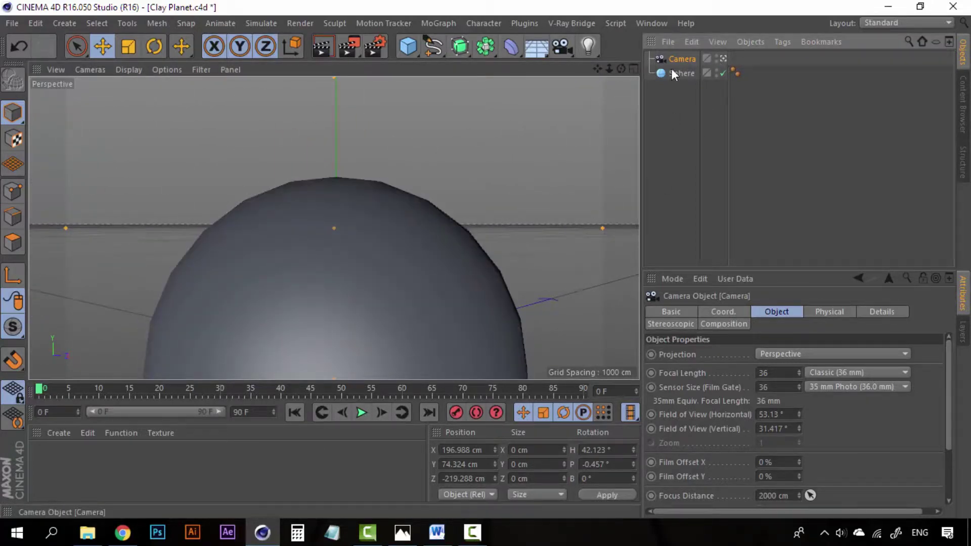
left_click(723, 59)
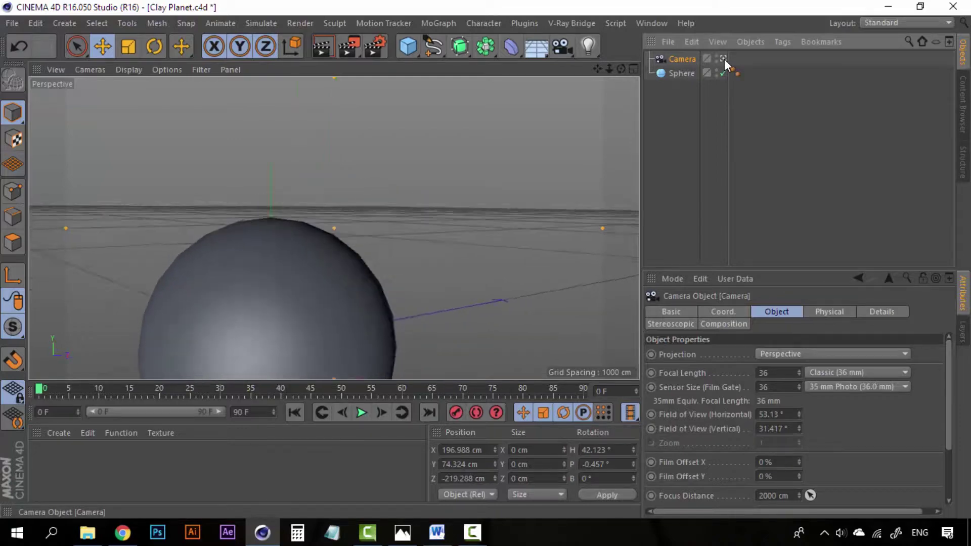
mouse_move(284, 313)
left_mouse_down("alt")
mouse_move(323, 264)
mouse_move(359, 258)
mouse_move(273, 257)
mouse_move(298, 248)
left_mouse_up("alt")
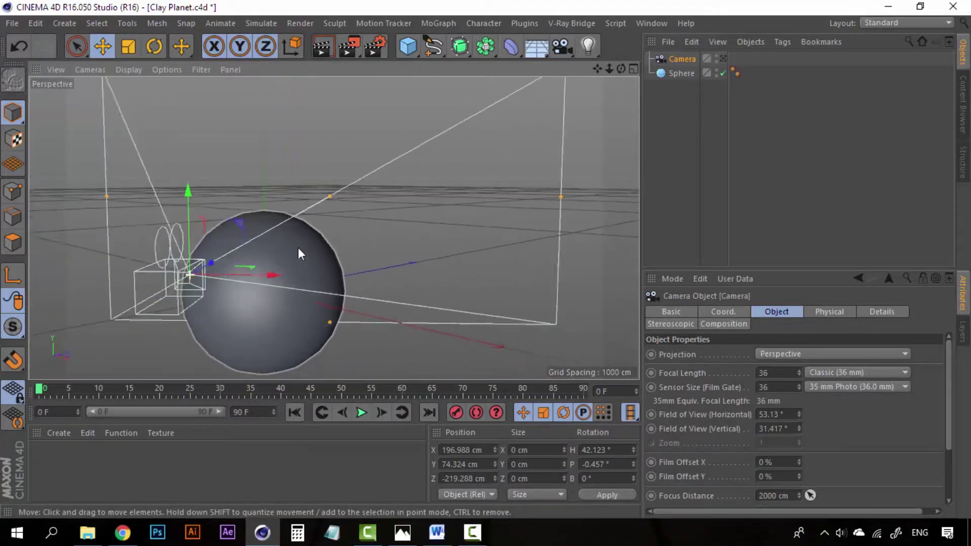
left_click(722, 59)
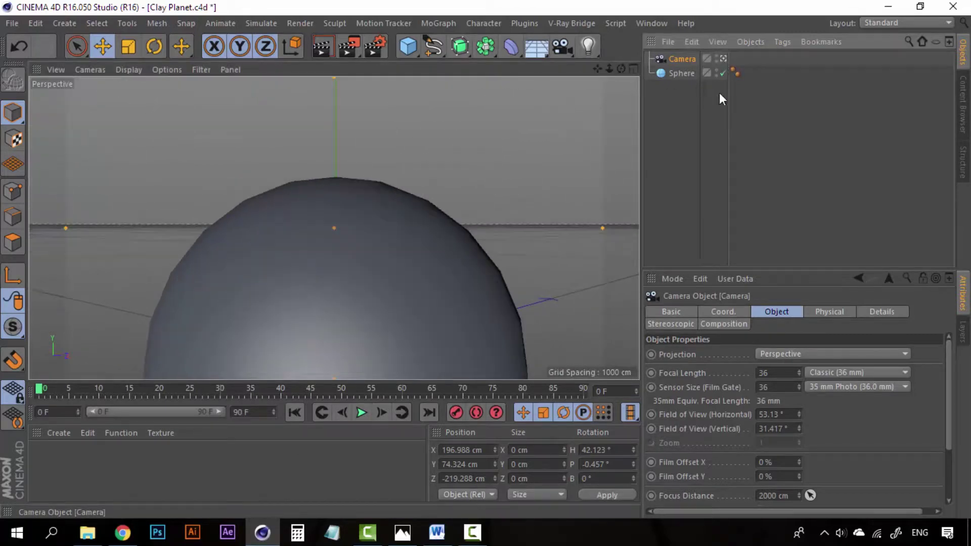
Select the sphere and move to the free editor view, zooming in around it
left_click(683, 73)
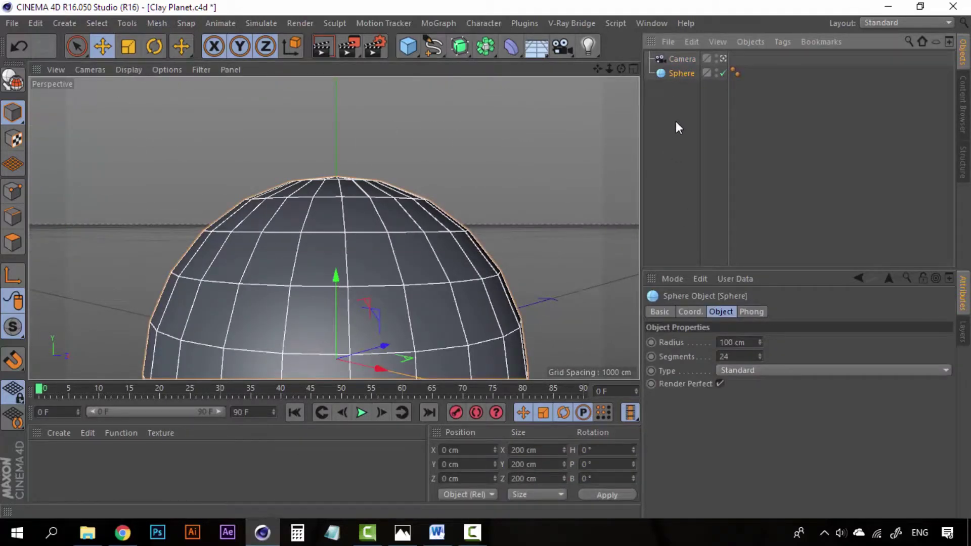
left_click(681, 87)
left_click(681, 60)
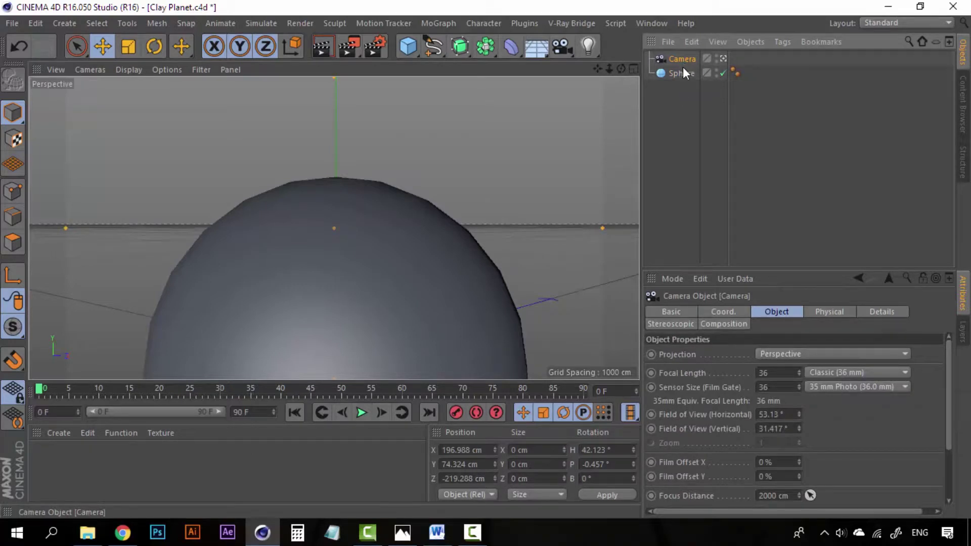
left_click(683, 72)
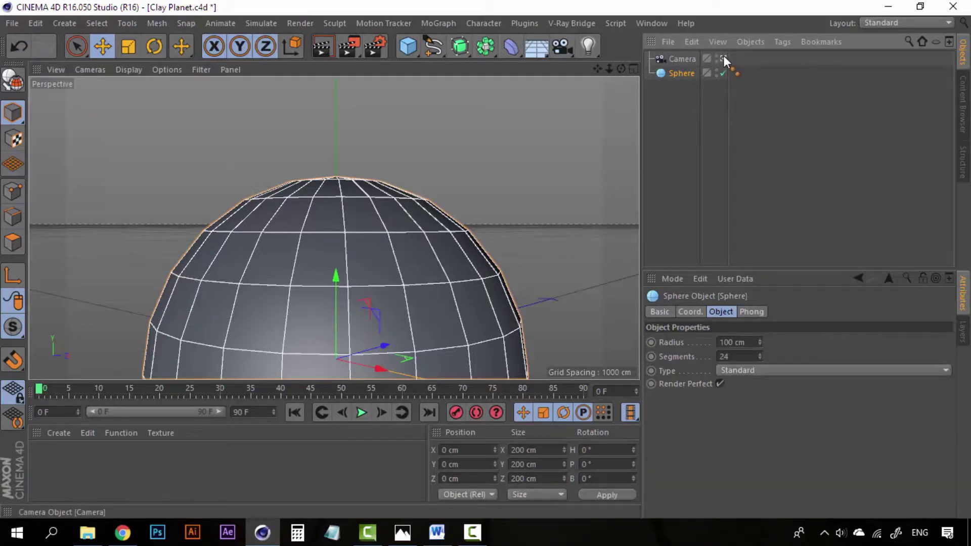
left_click(723, 59)
scroll(244, 293, "up", 2)
scroll(244, 293, "up", 2)
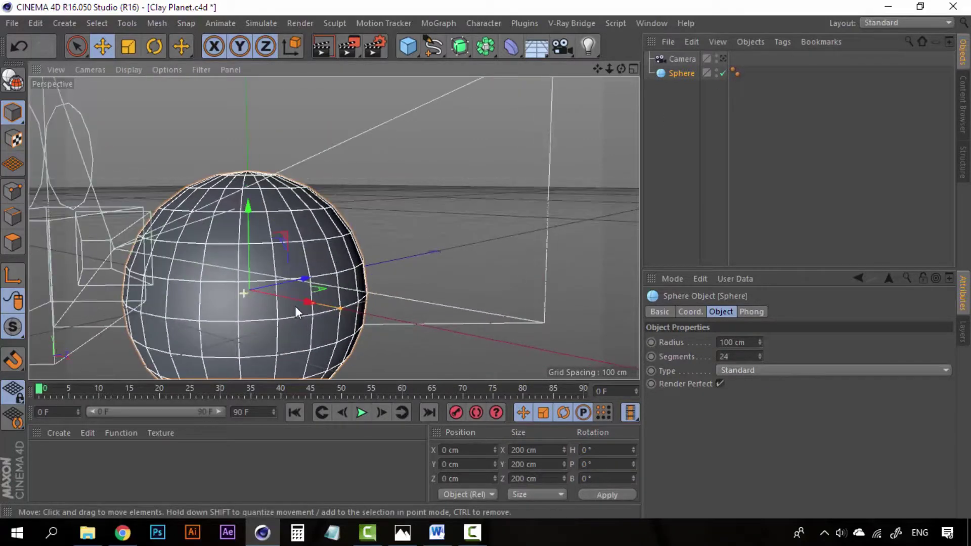
scroll(314, 297, "up", 1)
left_click_drag(321, 296, 317, 302, "alt")
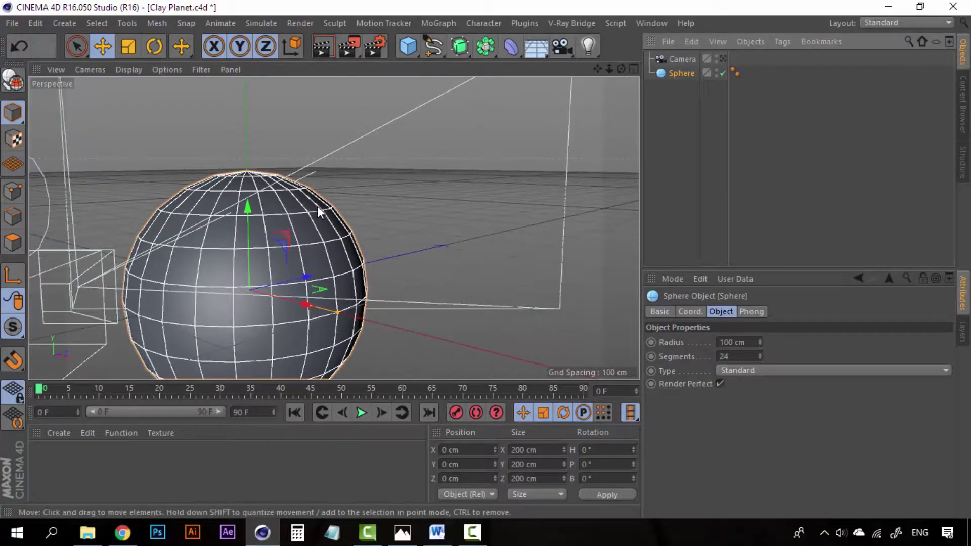
Change the sphere's Segments from 24 to 120 and confirm the value
left_click(750, 356)
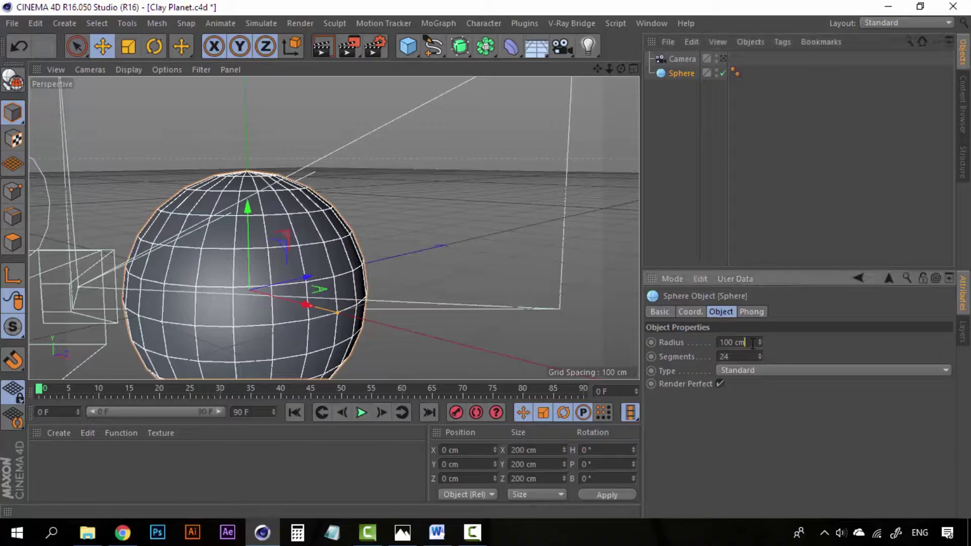
left_click_drag(738, 357, 669, 359)
type("120")
key("Return")
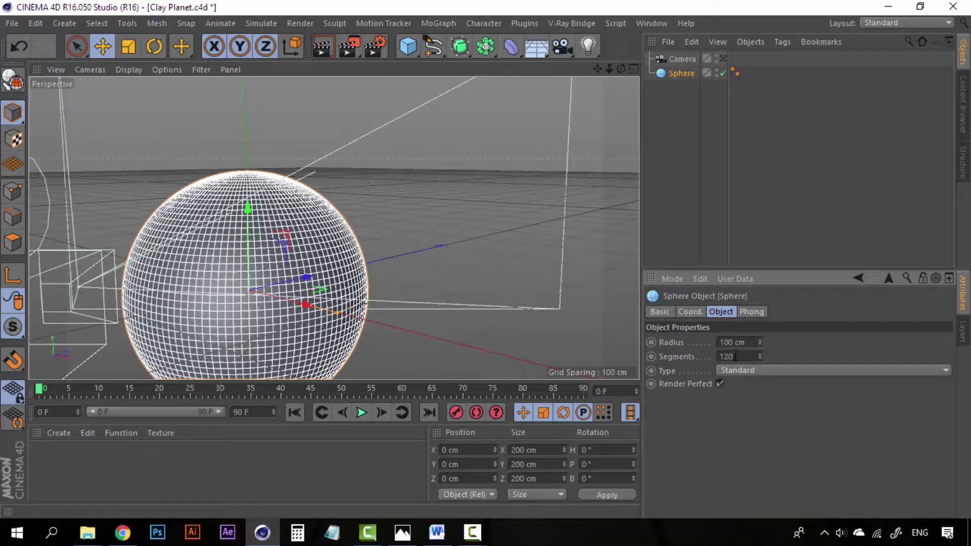
left_click(692, 159)
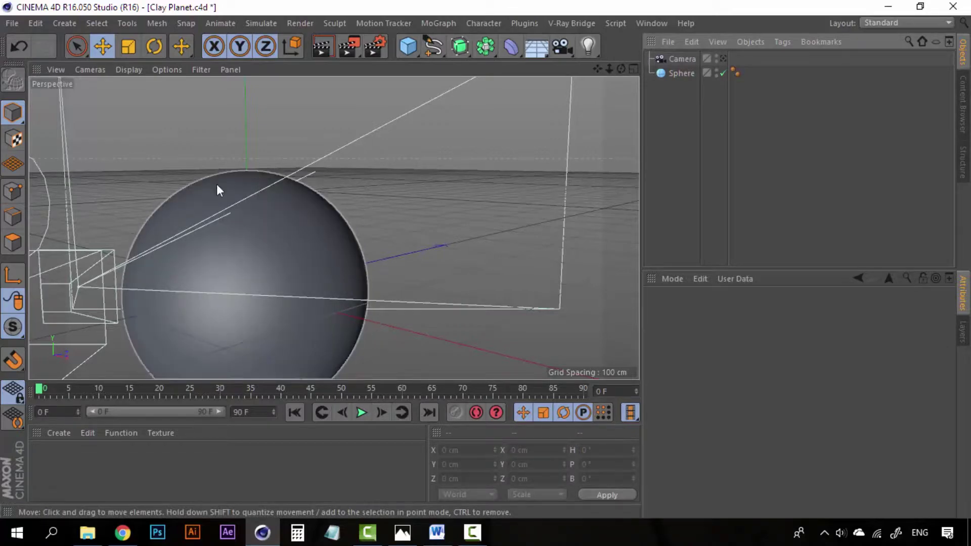
left_click(682, 73)
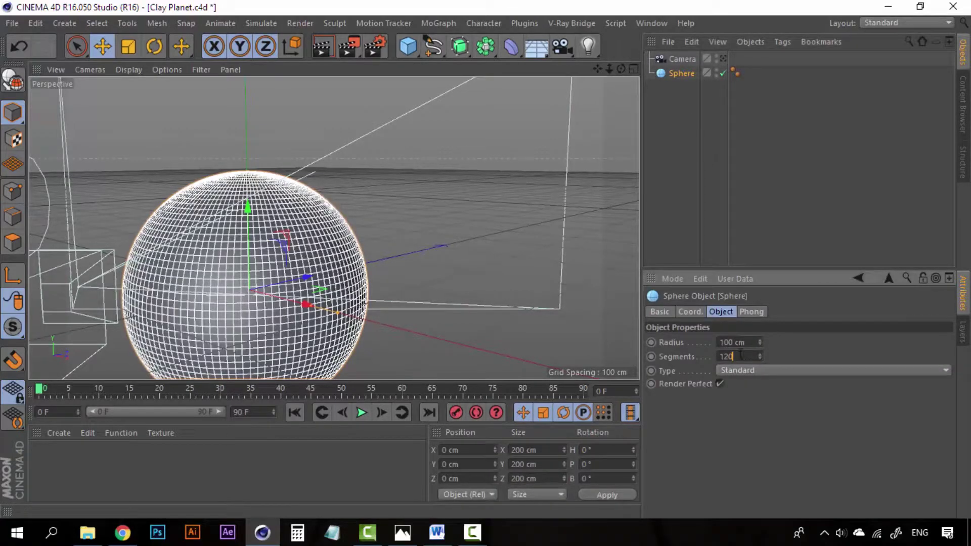
key("Return")
left_click(726, 153)
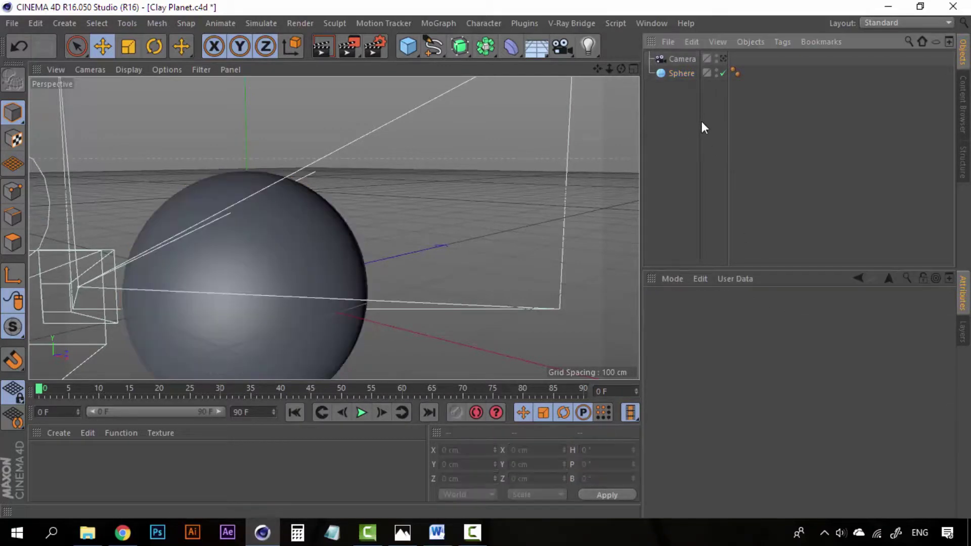
left_click(689, 74)
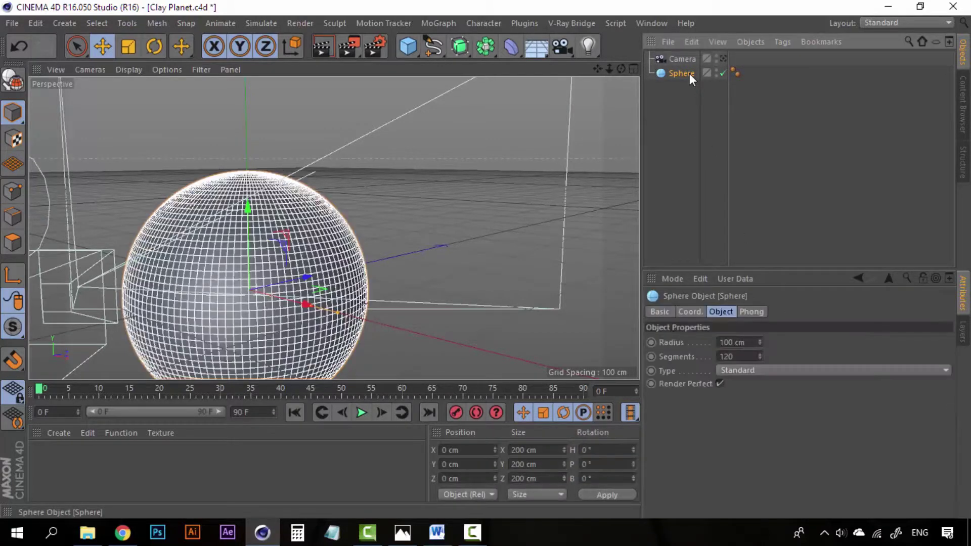
left_click(393, 540)
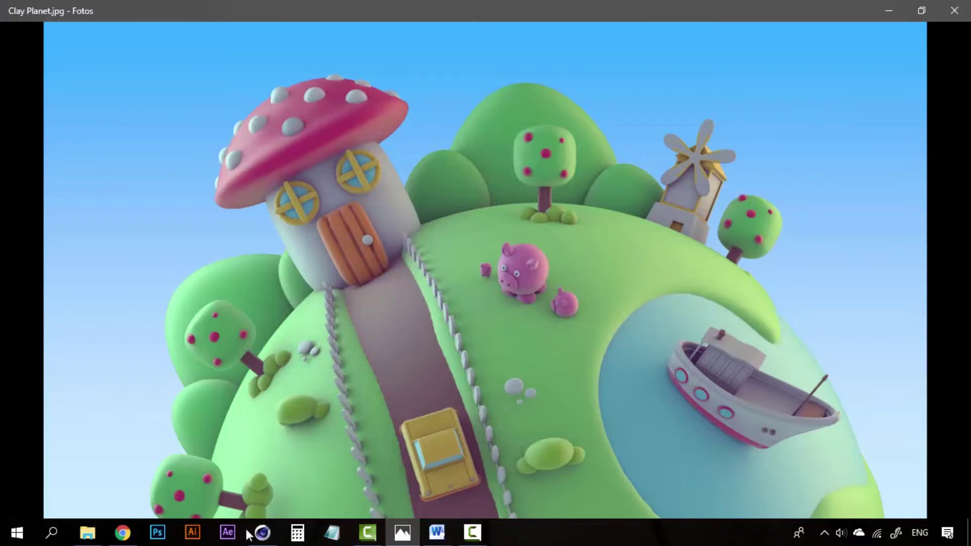
left_click(262, 532)
left_click(665, 112)
left_click(686, 75)
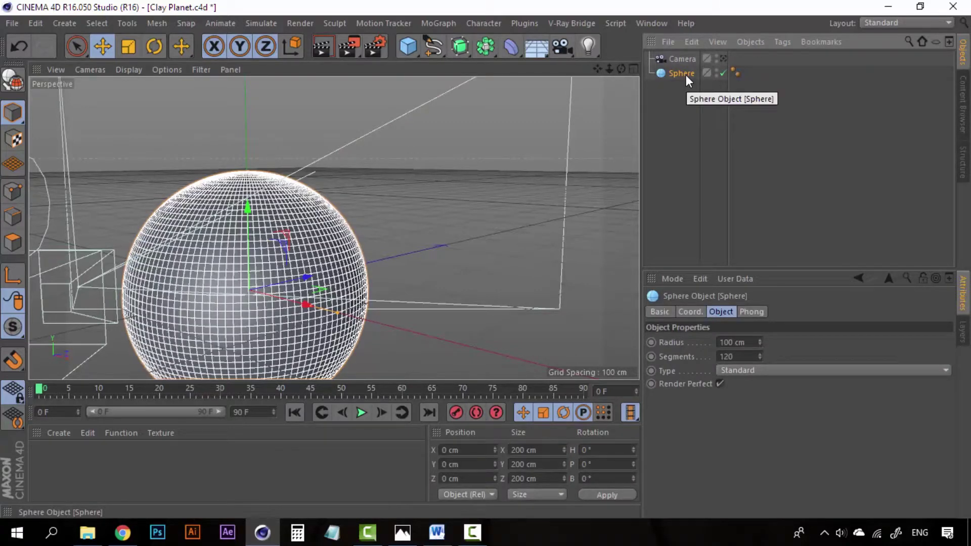
Duplicate the sphere twice, move the camera below them, and rename the original Sea
key("ctrl+c")
key("ctrl+v")
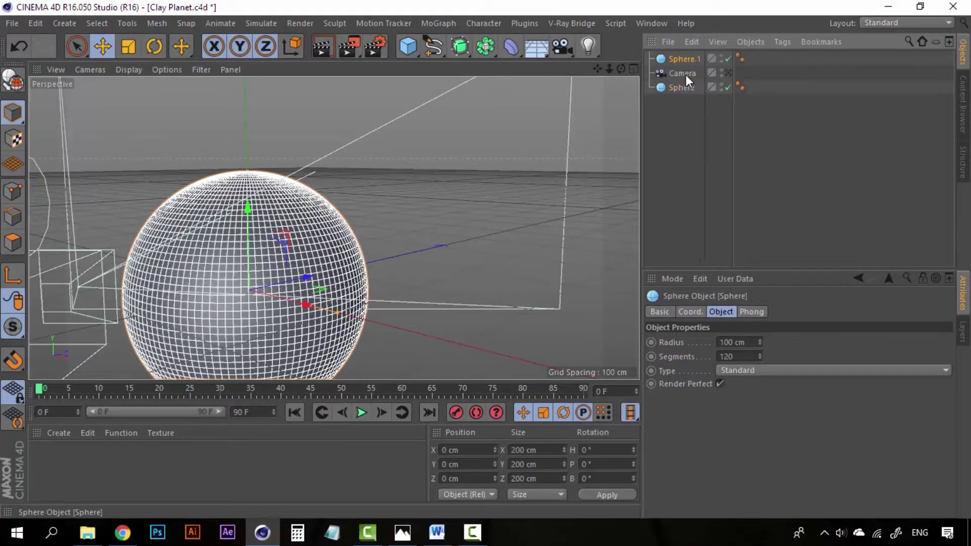
key("ctrl+v")
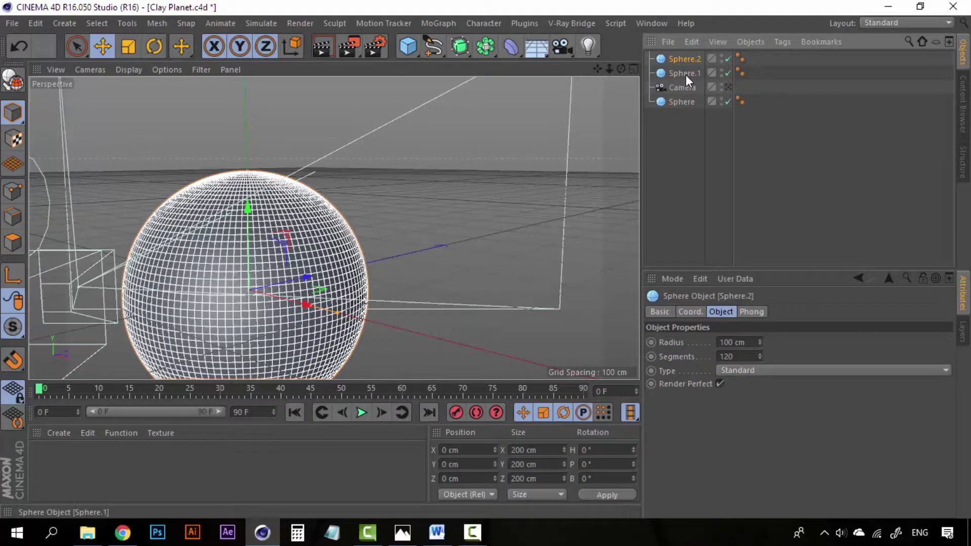
left_click_drag(694, 87, 687, 125)
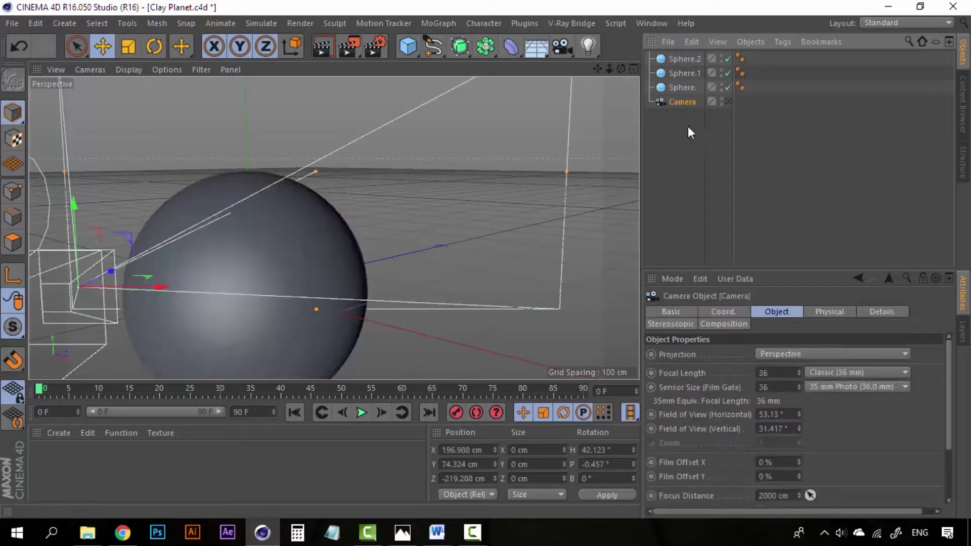
left_click(685, 88)
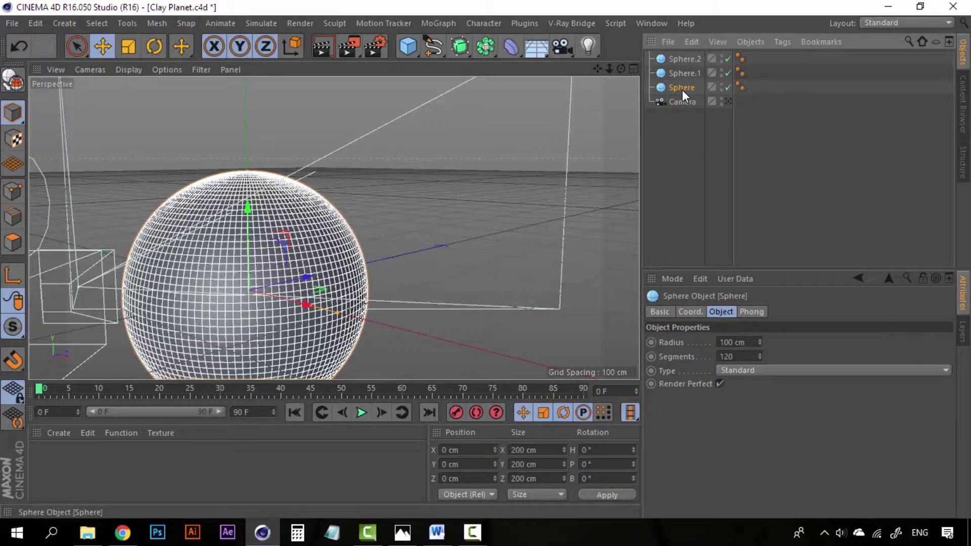
double_click(681, 89)
type("Sea")
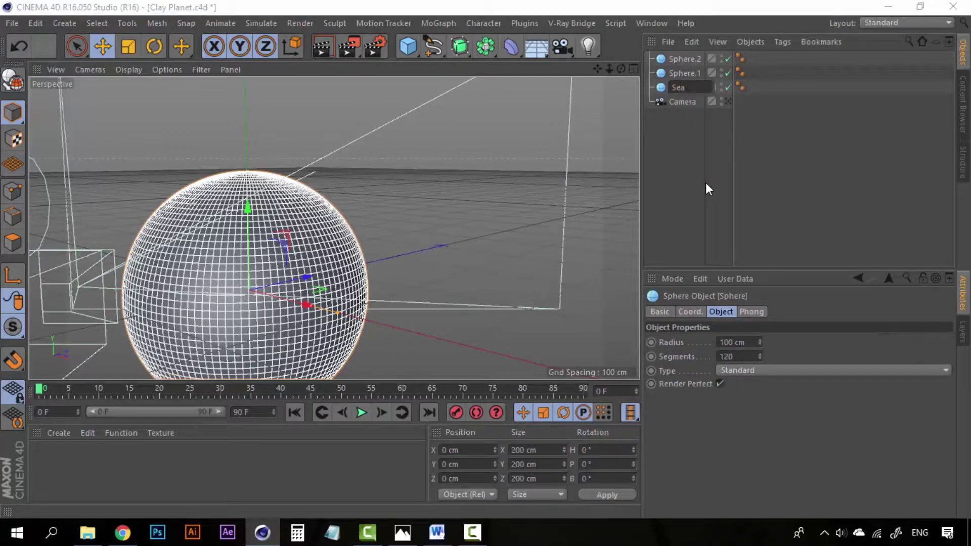
key("Return")
Rename Sphere.1 to Planet and Sphere.2 to Road
left_click(684, 74)
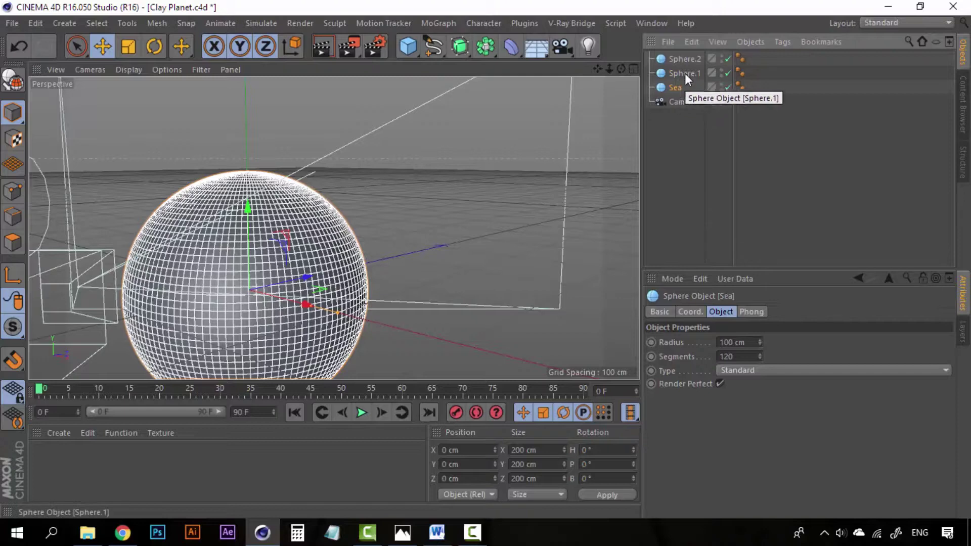
left_click(685, 73)
double_click(687, 73)
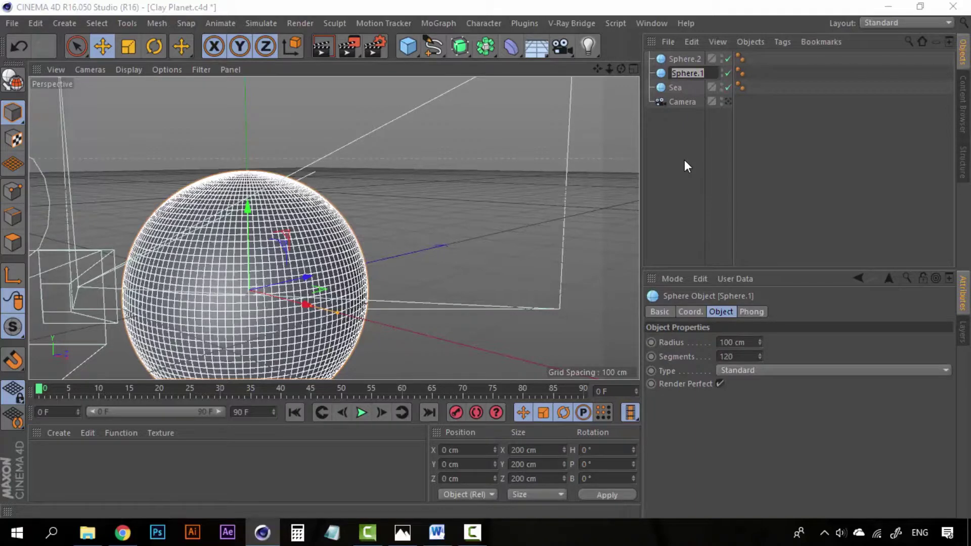
type("Planet")
key("Return")
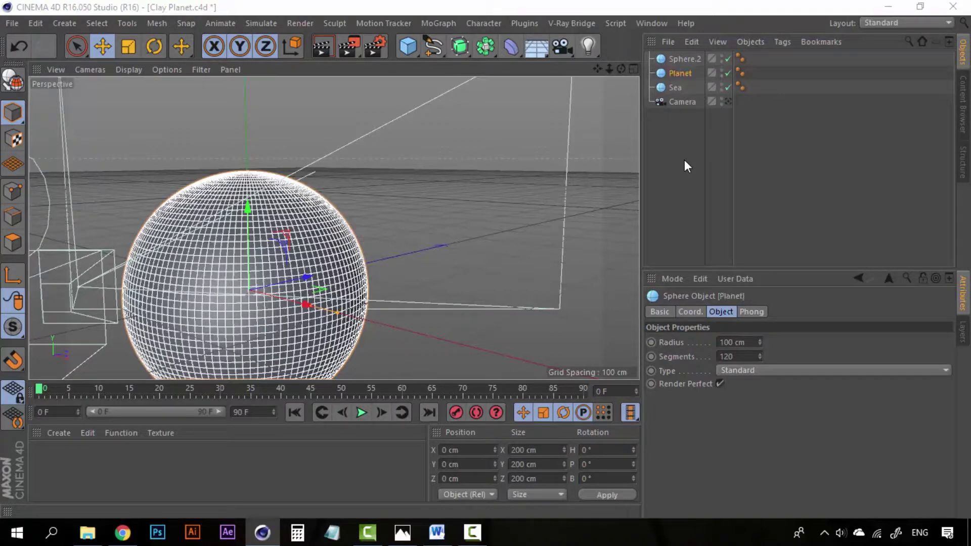
left_click(683, 62)
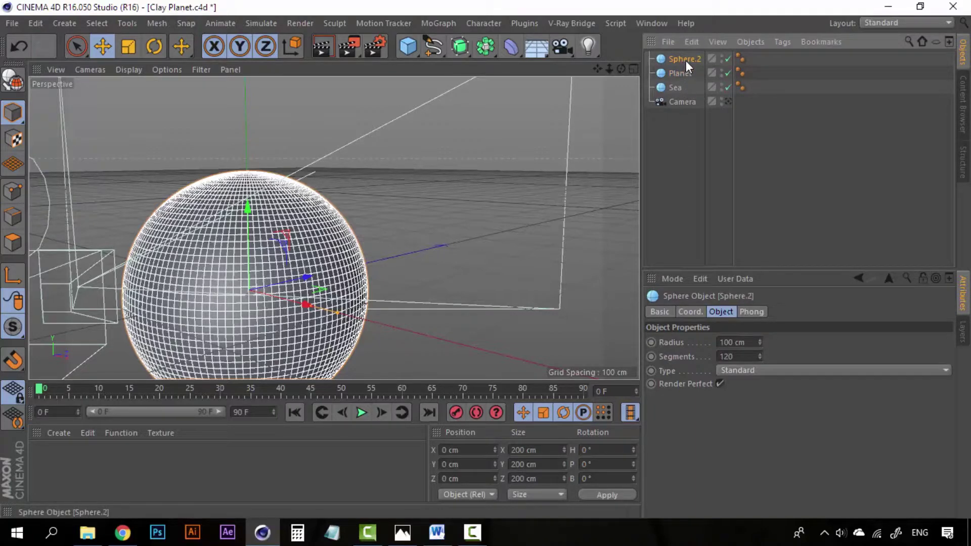
double_click(684, 59)
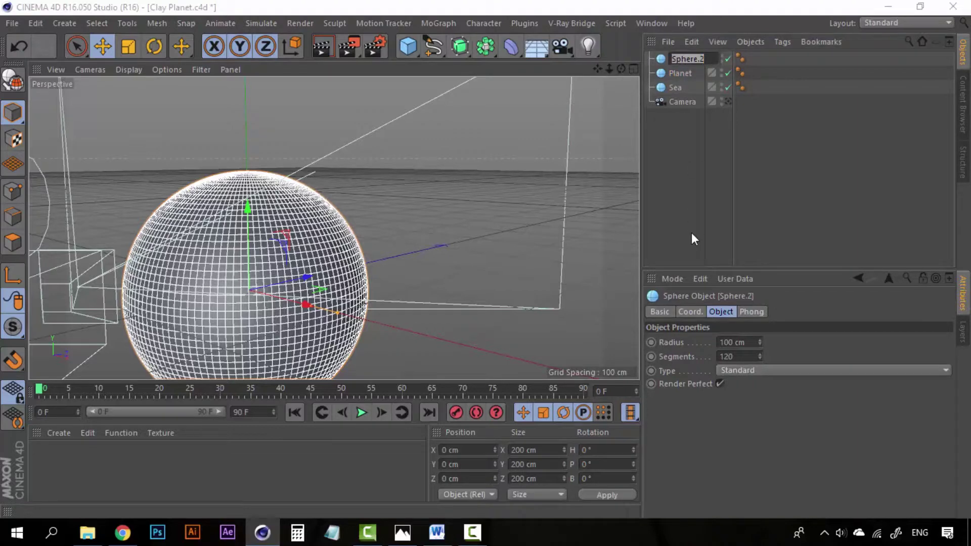
type("Road")
key("Return")
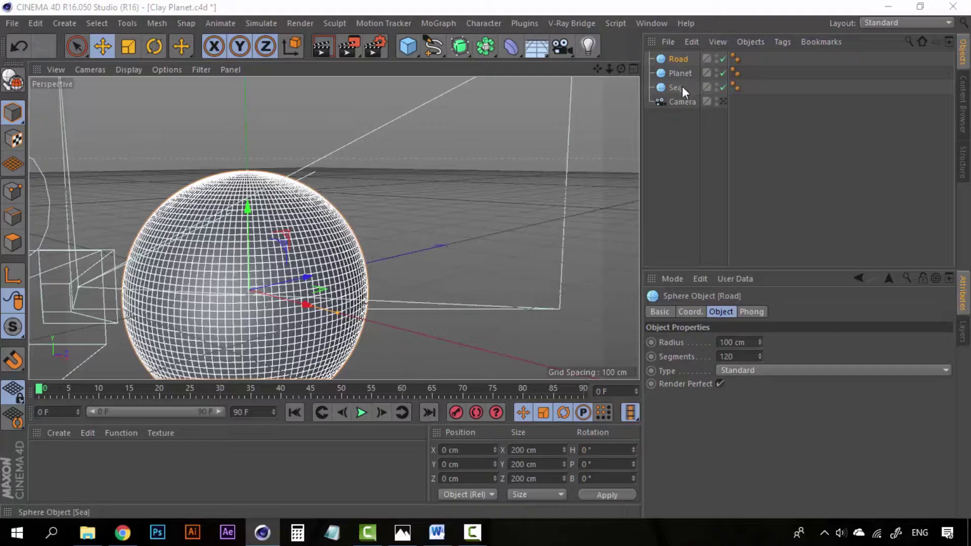
left_click(665, 141)
Switch the spheres off, then give the Sea sphere a 90 cm radius
mouse_move(721, 86)
left_mouse_down()
mouse_move(722, 62)
mouse_move(723, 86)
mouse_move(723, 75)
left_mouse_up()
left_click(723, 72)
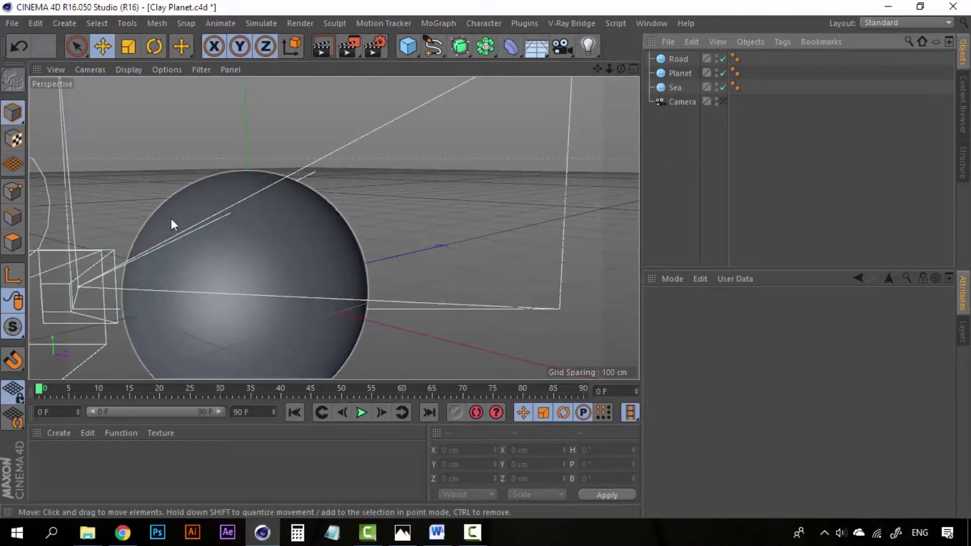
left_click(679, 74)
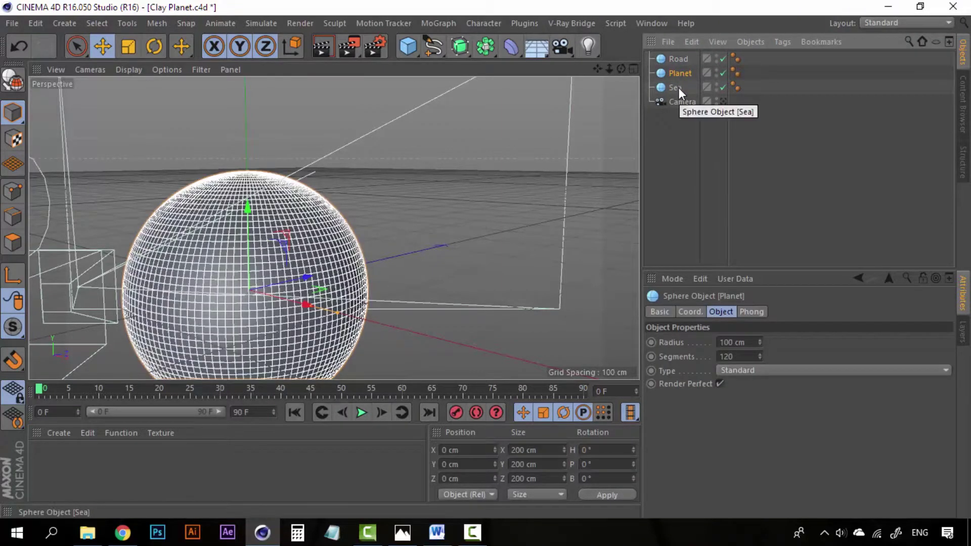
left_click(678, 87)
left_click(679, 113)
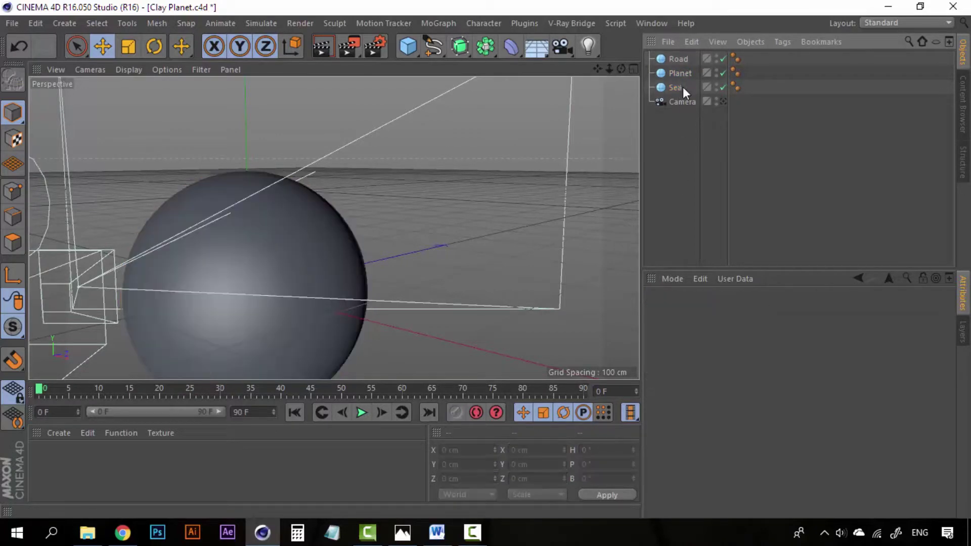
left_click(682, 72)
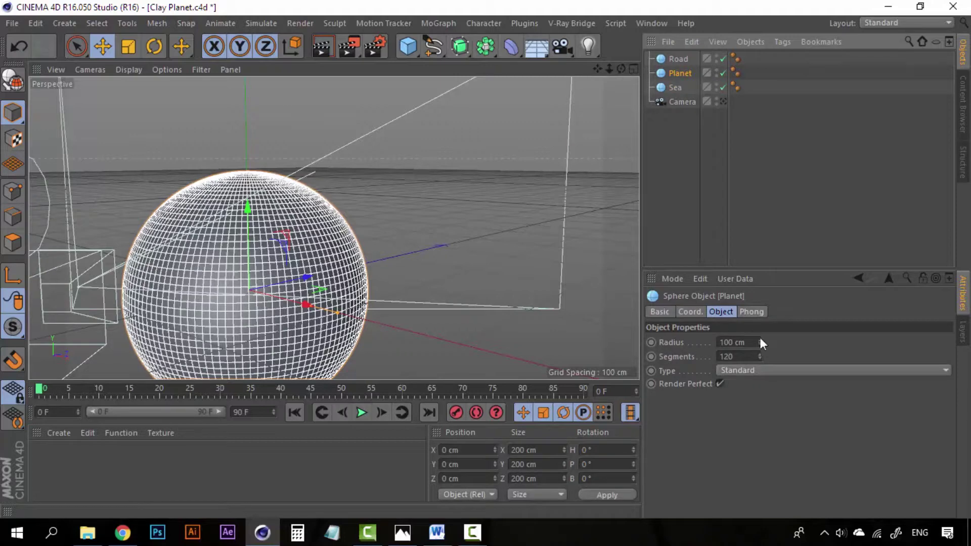
left_click(675, 88)
left_click_drag(757, 343, 694, 338)
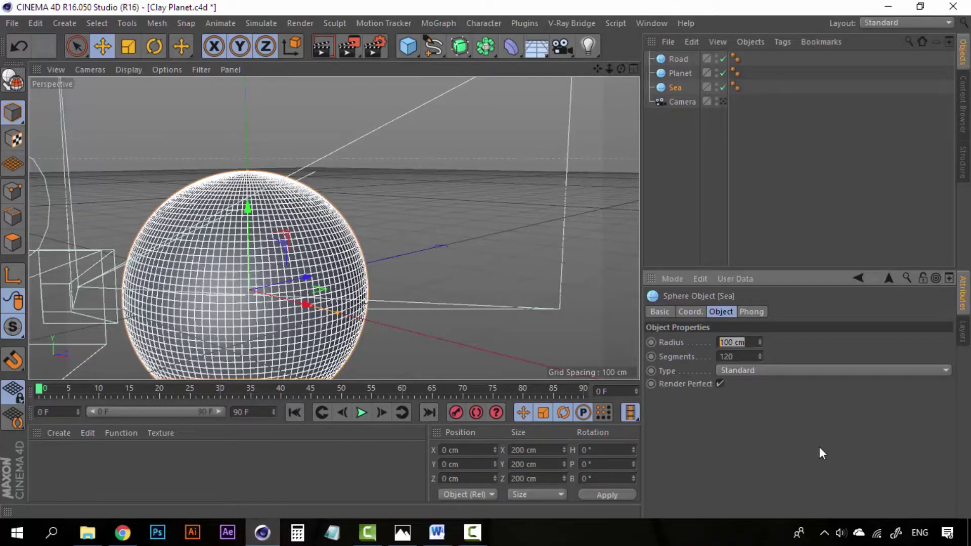
type("90")
key("Return")
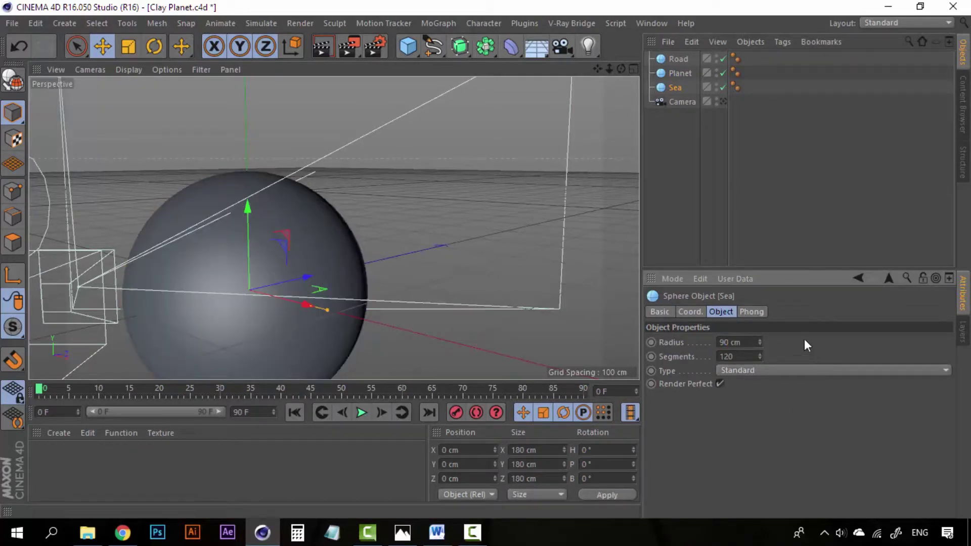
Toggle Planet and Road visibility to compare against Sea, then re-edit Sea's radius
left_click(681, 76)
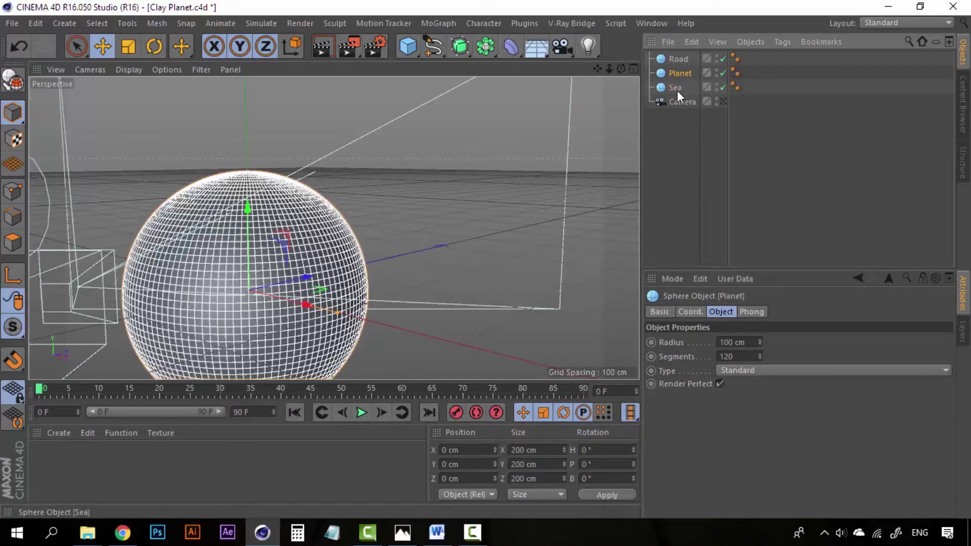
left_click(675, 88)
left_click(723, 73)
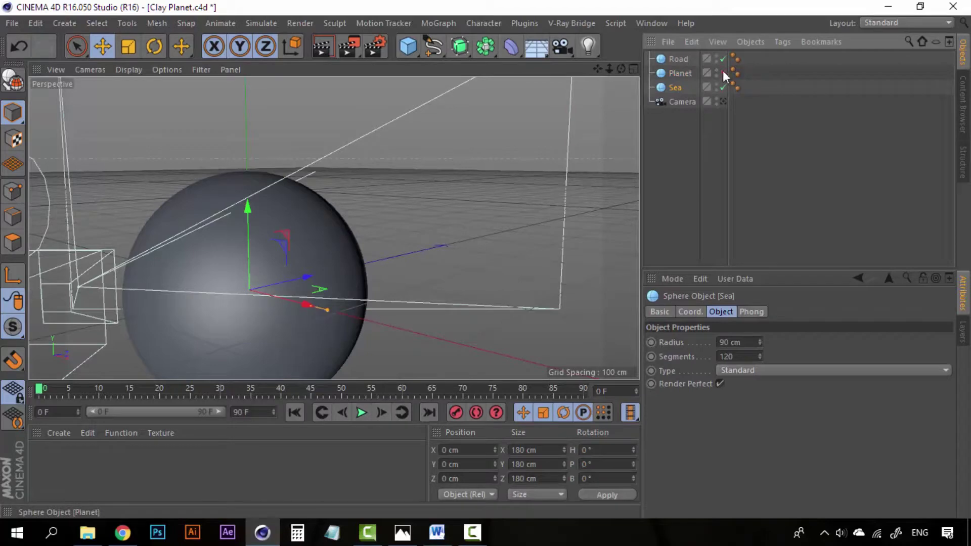
left_click(723, 60)
left_click(723, 74)
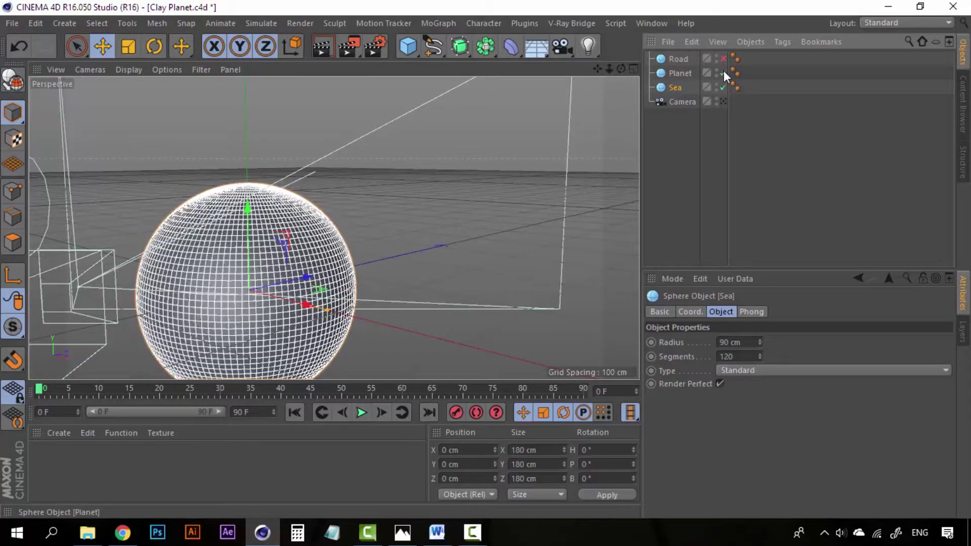
left_click(723, 73)
left_click(723, 73)
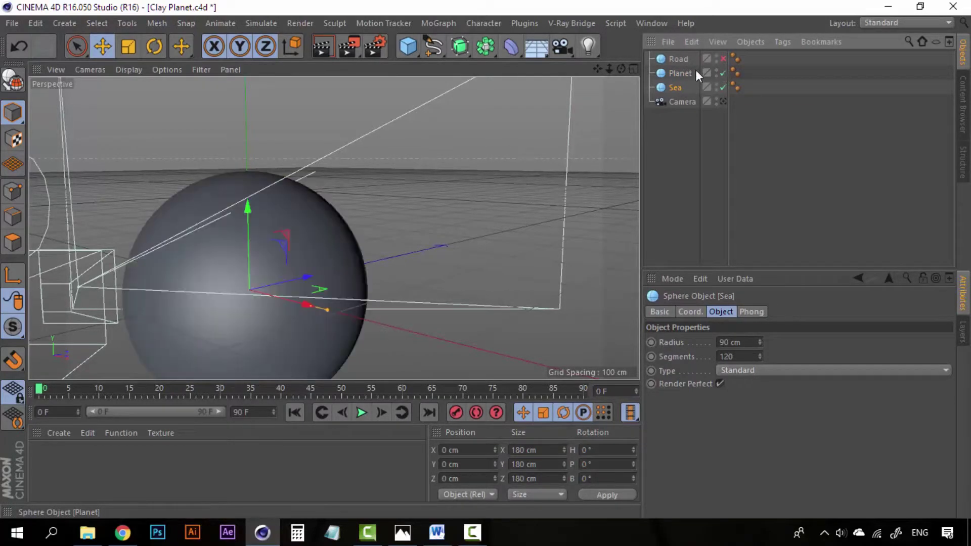
left_click(678, 88)
left_click(736, 342)
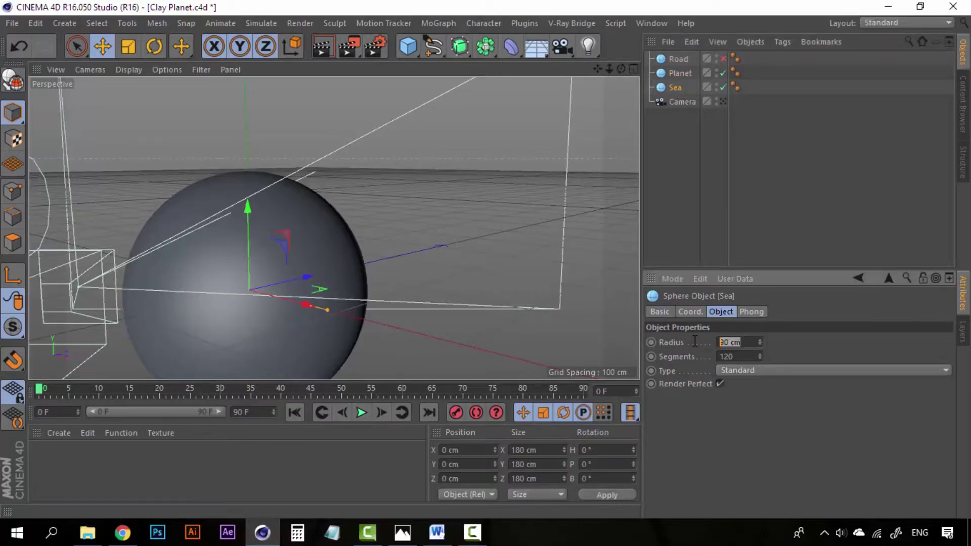
type("95")
left_click(677, 143)
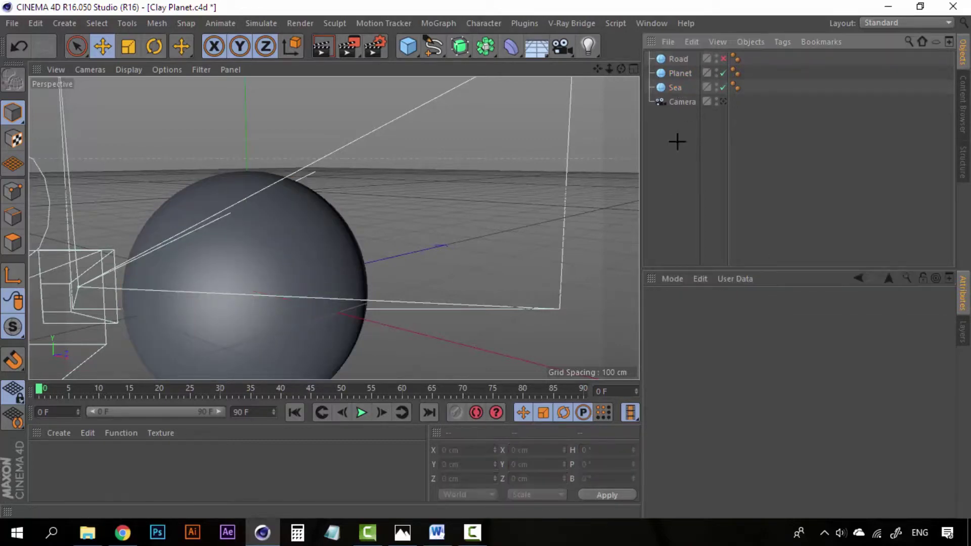
Select the Road sphere and set its radius to 95 cm
left_click(679, 73)
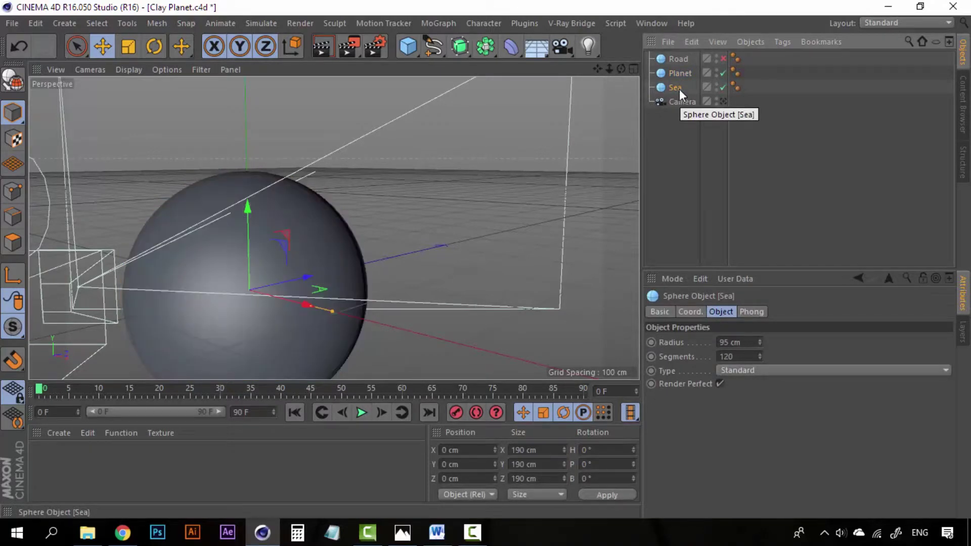
left_click(680, 74)
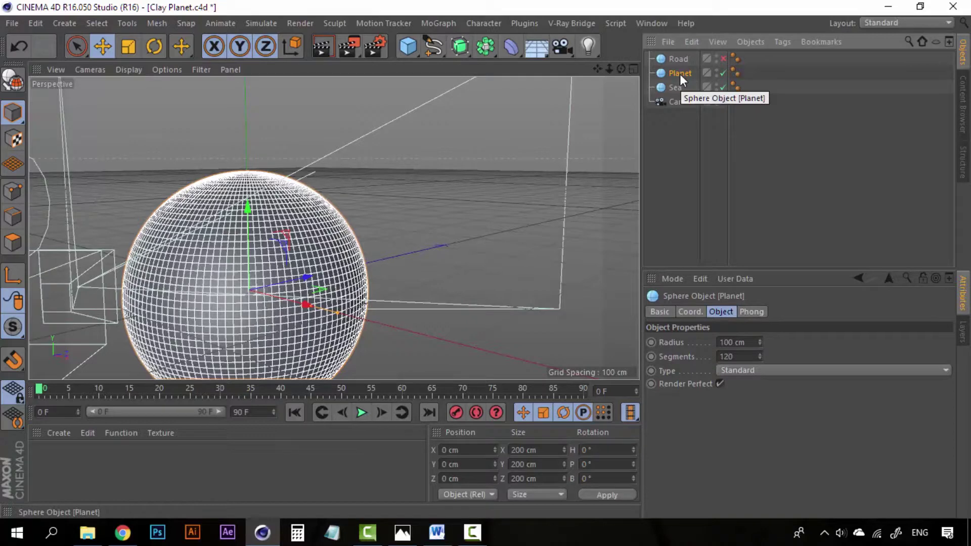
left_click(681, 85)
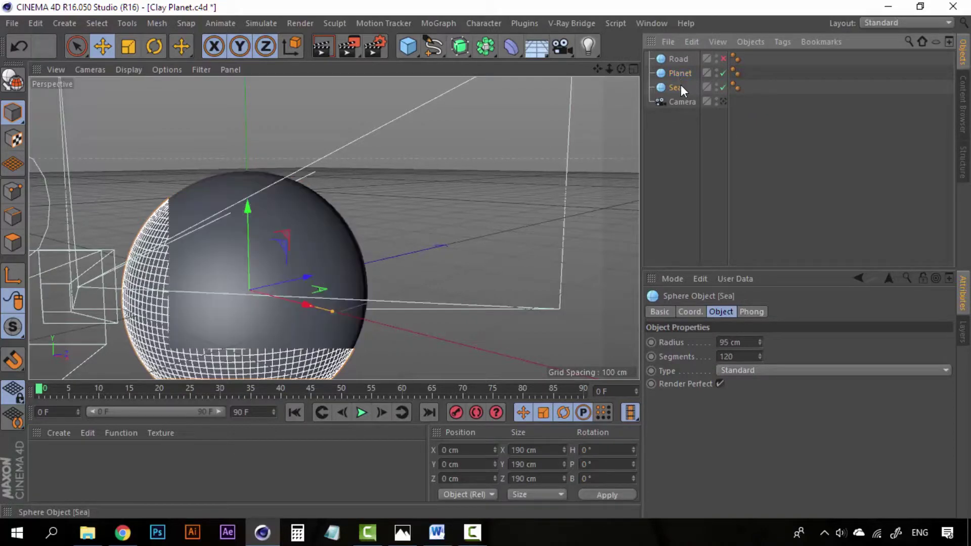
left_click(677, 59)
double_click(743, 342)
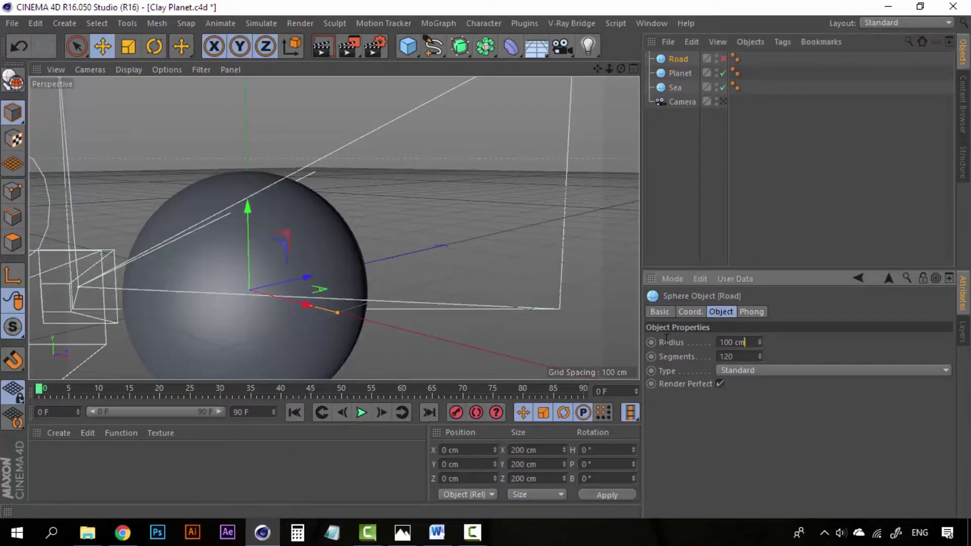
type("95")
key("Return")
left_click(715, 169)
left_click(723, 58)
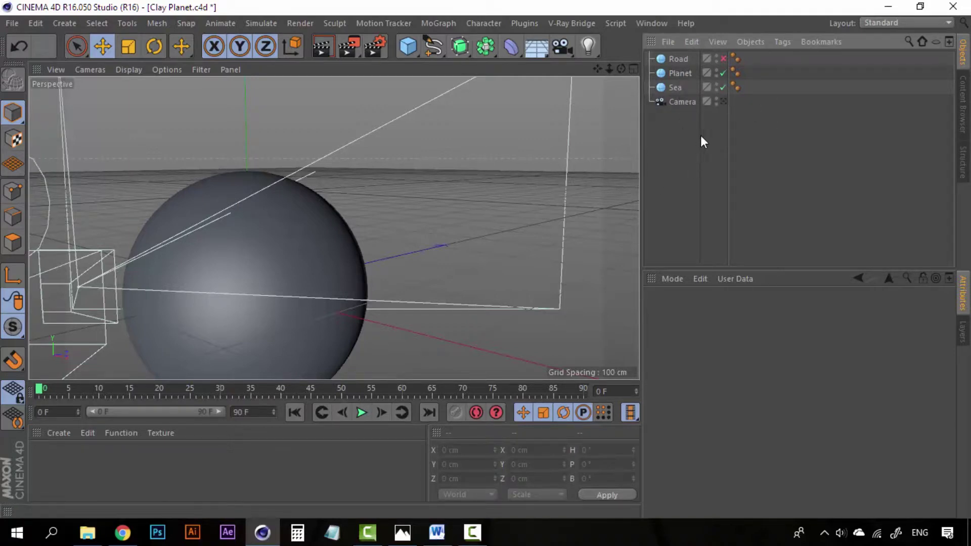
View through the scene Camera and check the Planet sphere's settings (100 cm radius, 120 segments)
left_click(724, 101)
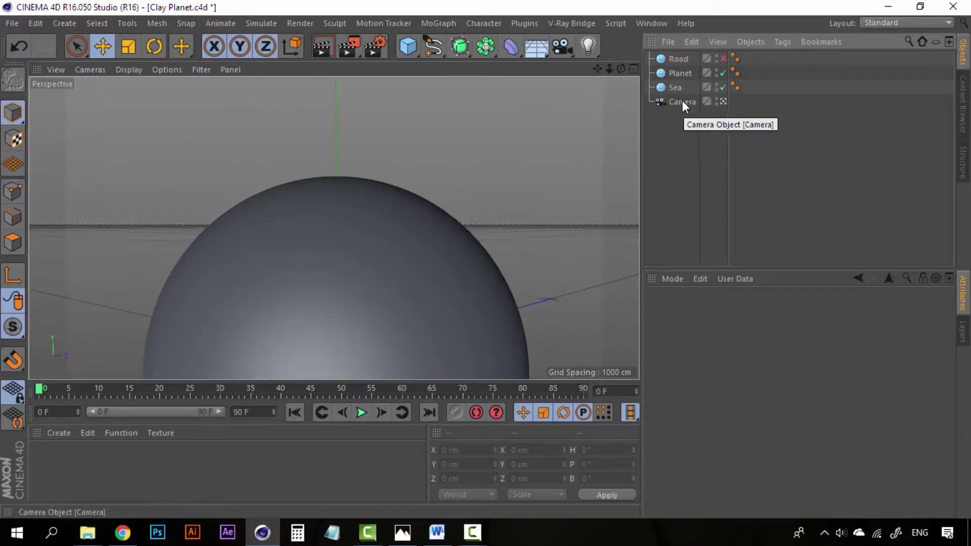
left_click(678, 72)
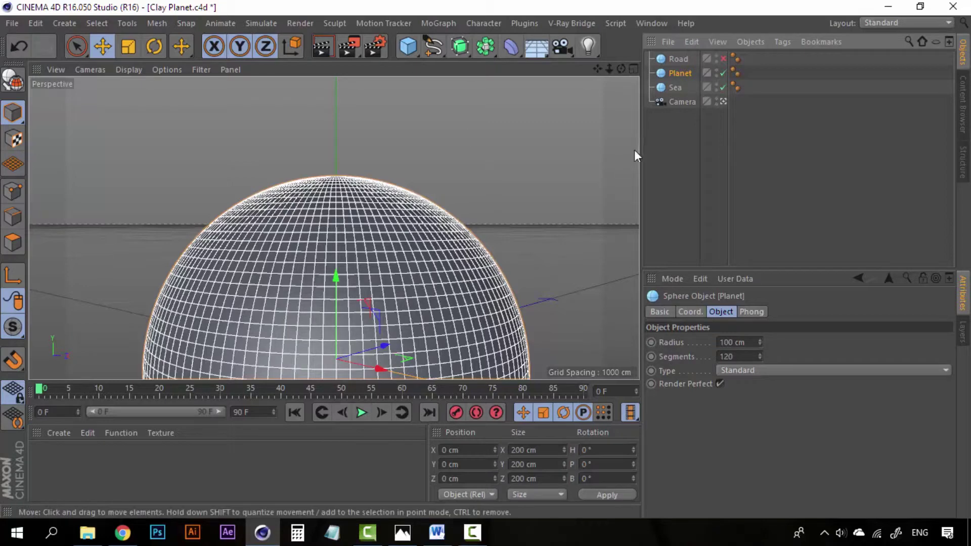
left_click(661, 145)
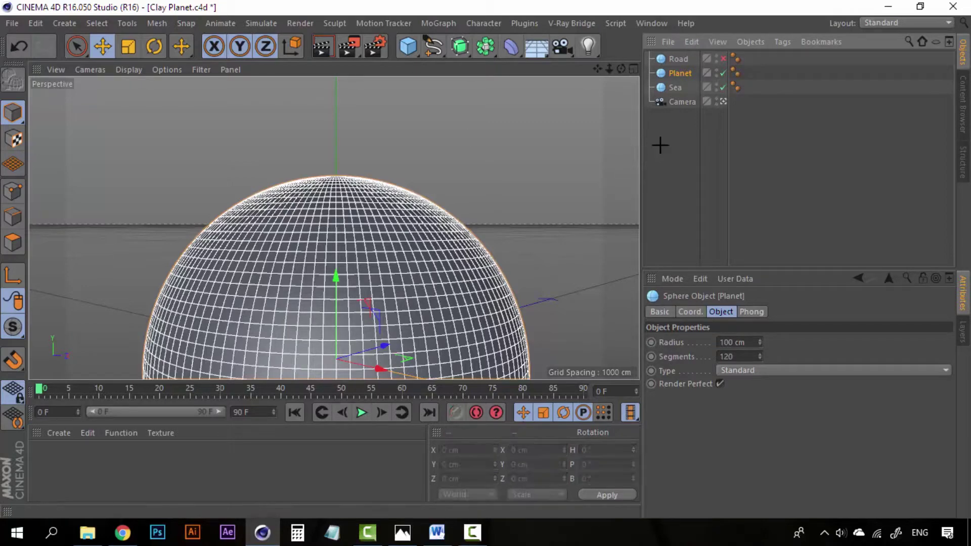
Switch the interface to the Sculpting layout with the scene's object list showing
left_click(880, 23)
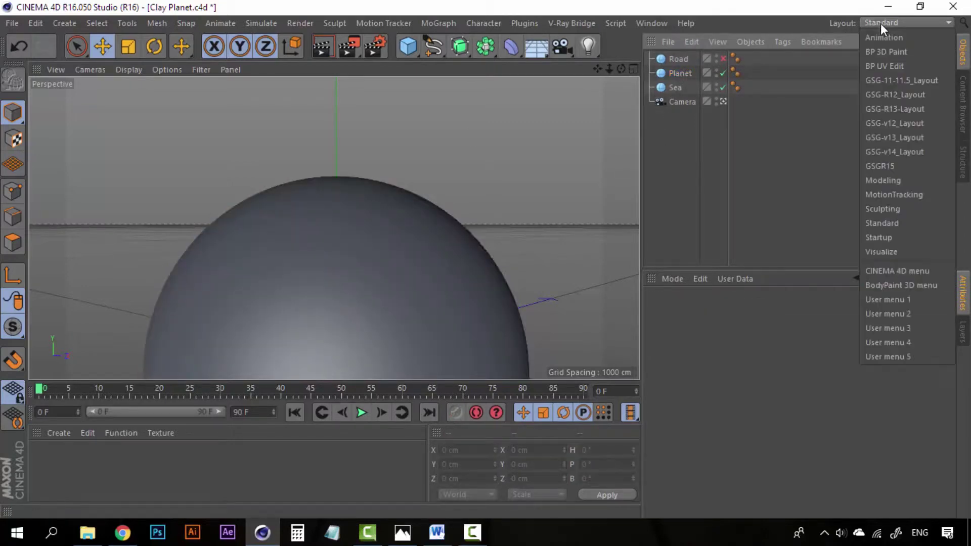
left_click(888, 210)
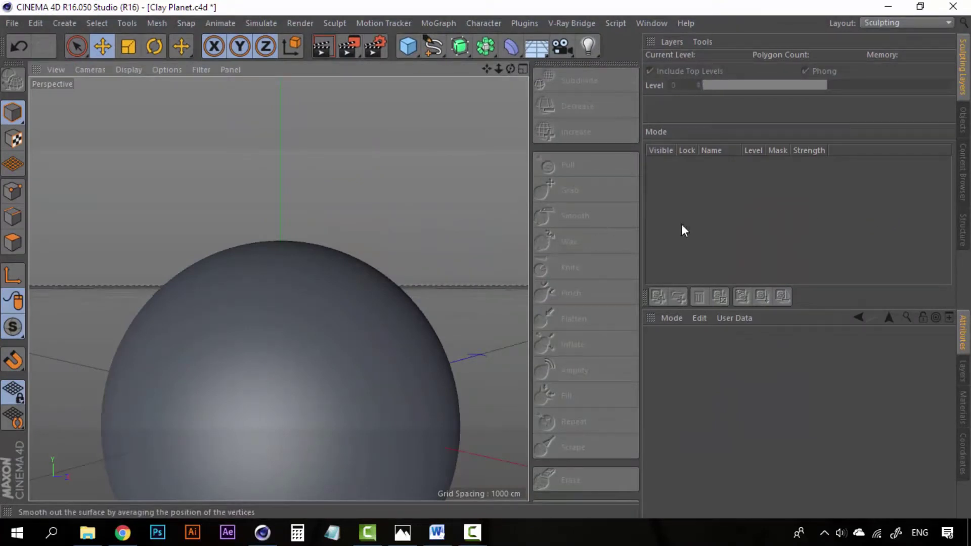
left_click(960, 124)
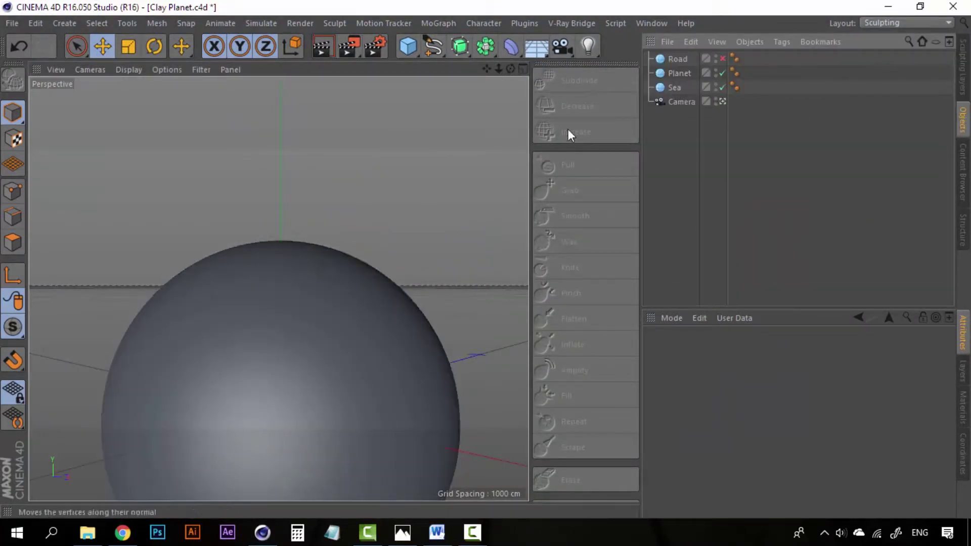
Check the Sea sphere, then make the Planet sphere an editable polygon object
left_click(684, 78)
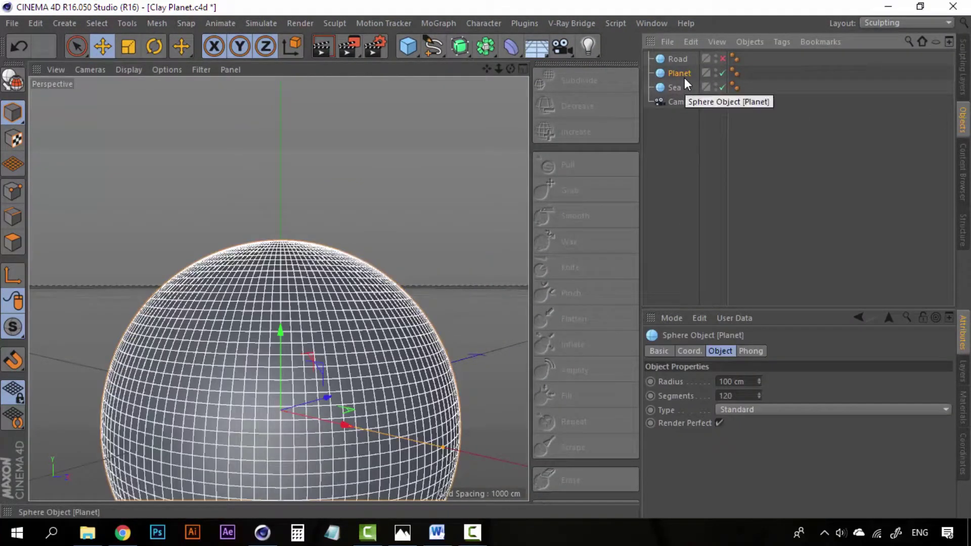
left_click(675, 86)
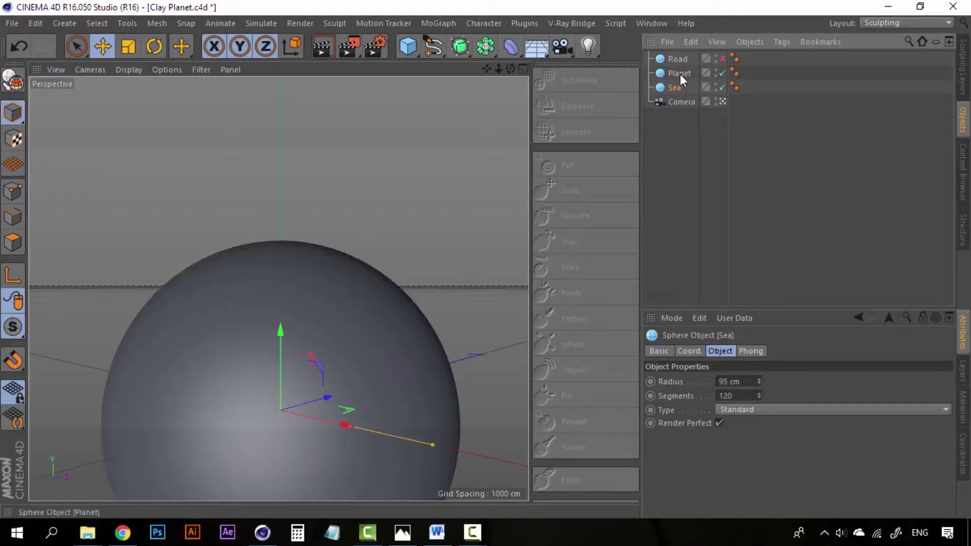
left_click(680, 74)
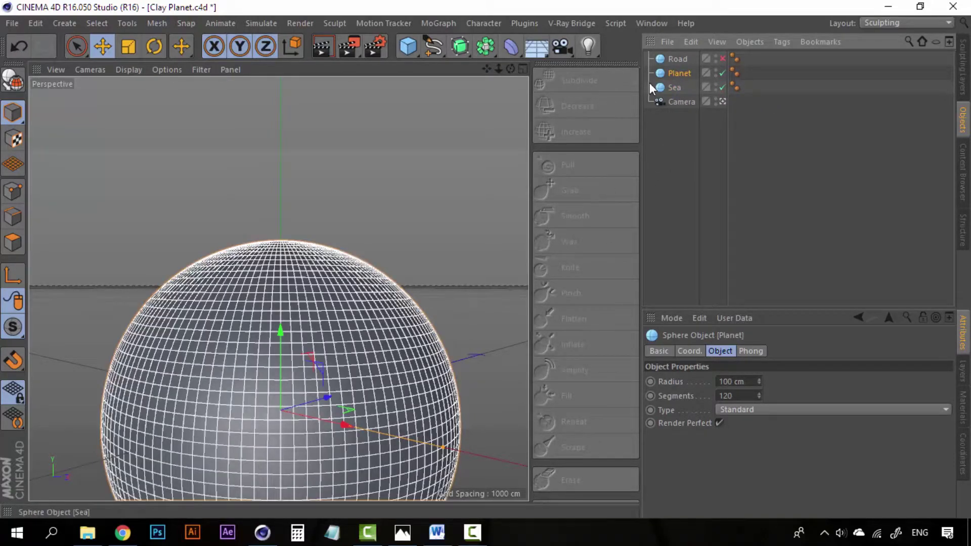
left_click(675, 58)
left_click(680, 74)
left_click(678, 87)
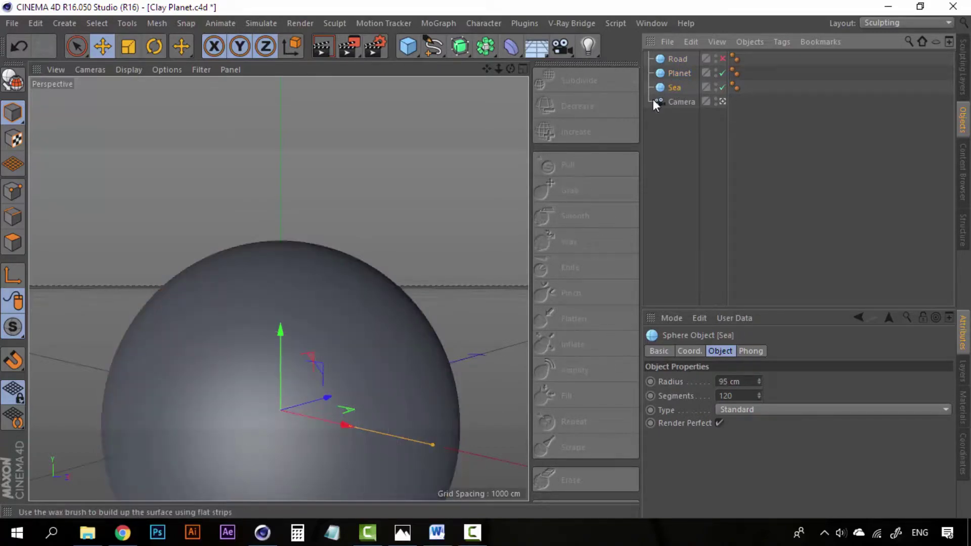
left_click(678, 72)
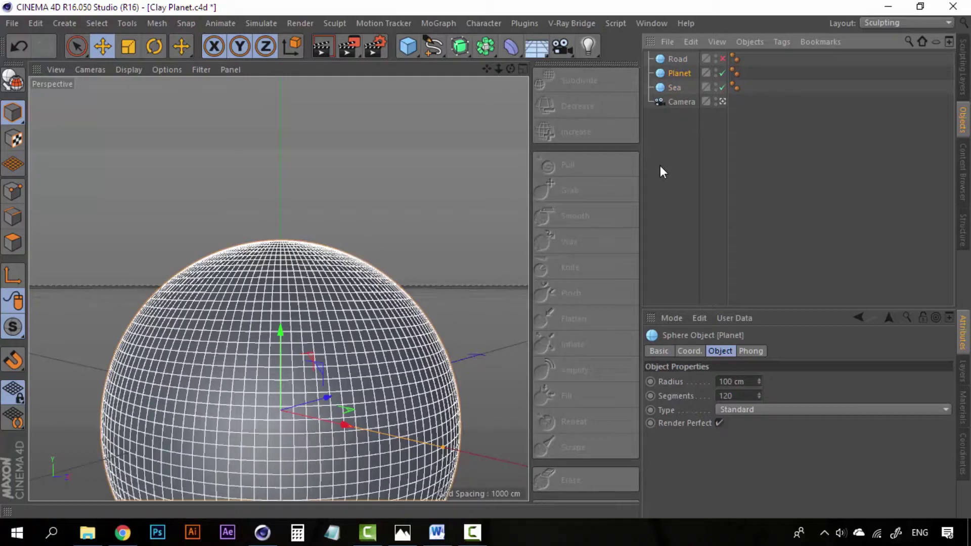
key("c")
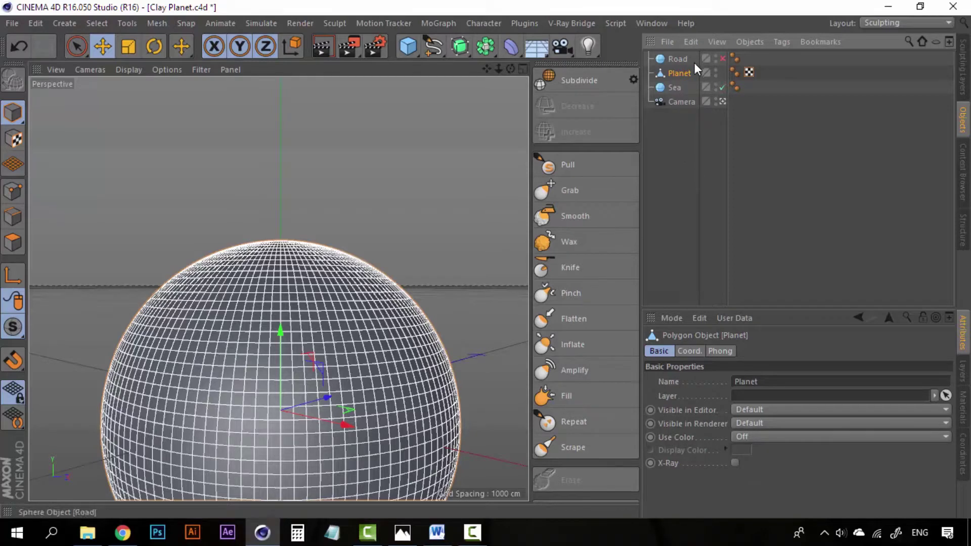
Add a Sculpt tag, subdivide Planet to level 2 (114,240 polygons), and choose the Pull brush
left_click(578, 81)
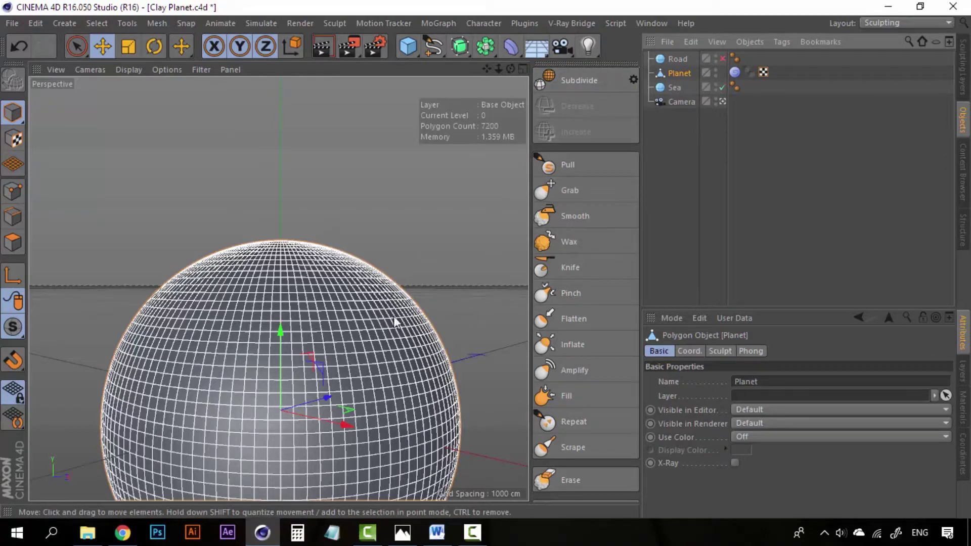
left_click(593, 79)
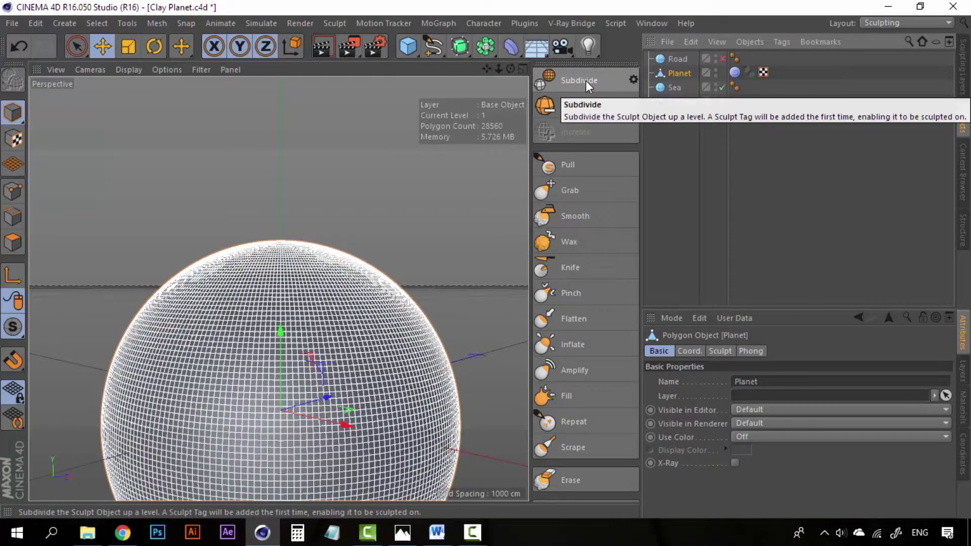
left_click(586, 81)
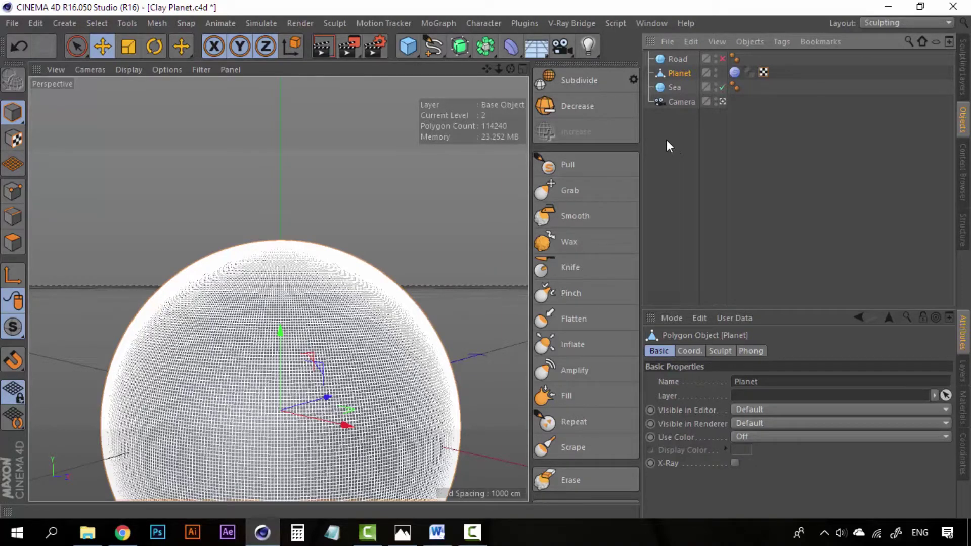
left_click(675, 87)
left_click(678, 74)
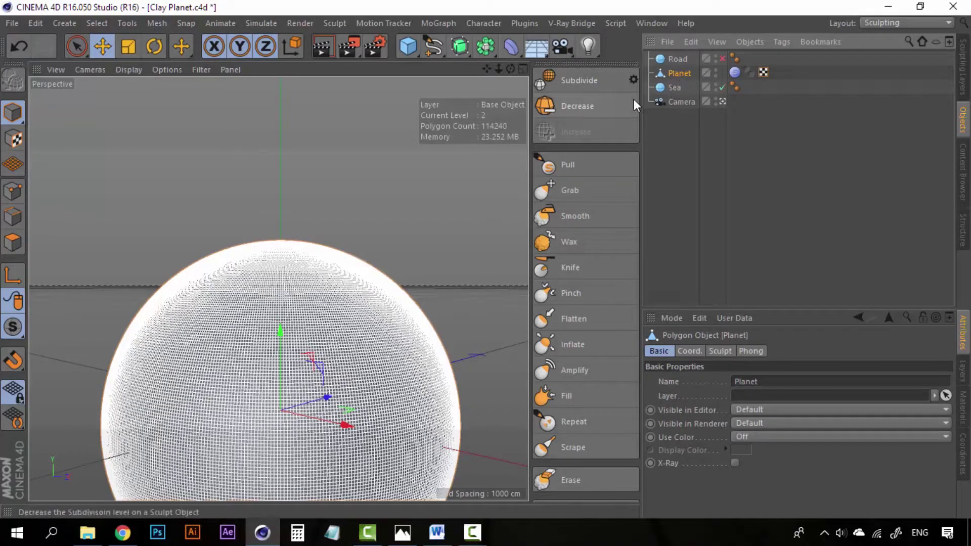
left_click(575, 165)
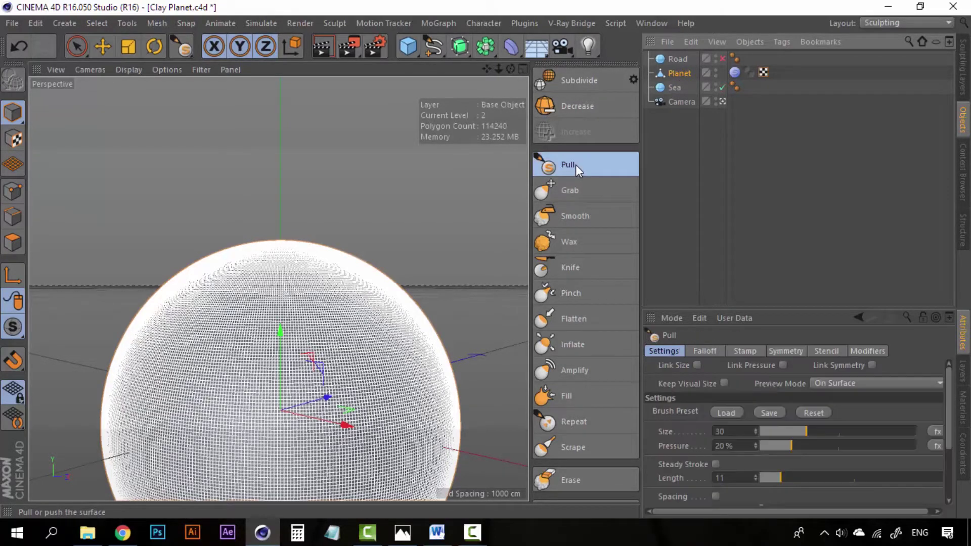
Review the Clay Planet.jpg reference twice, then show the Pull brush settings (size 30, 20% pressure)
left_click(403, 533)
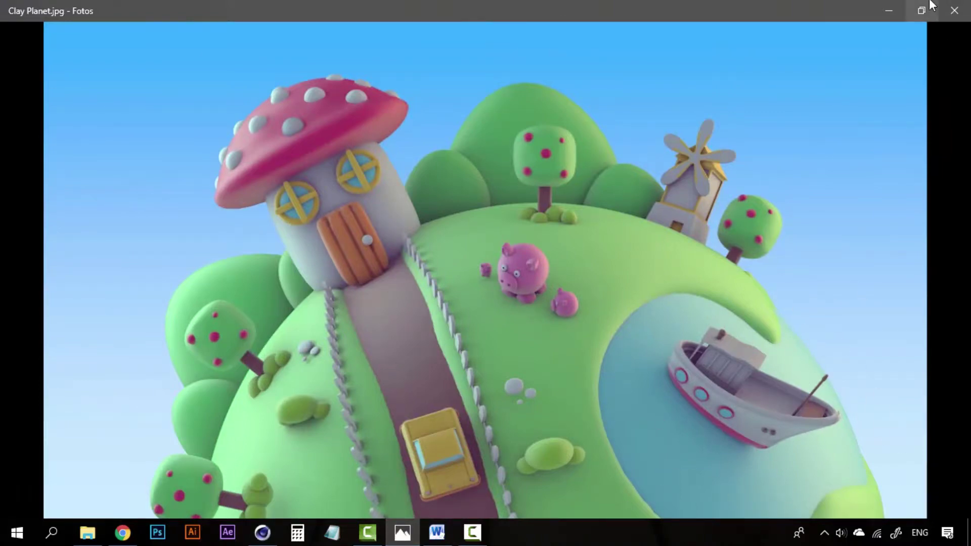
left_click(889, 7)
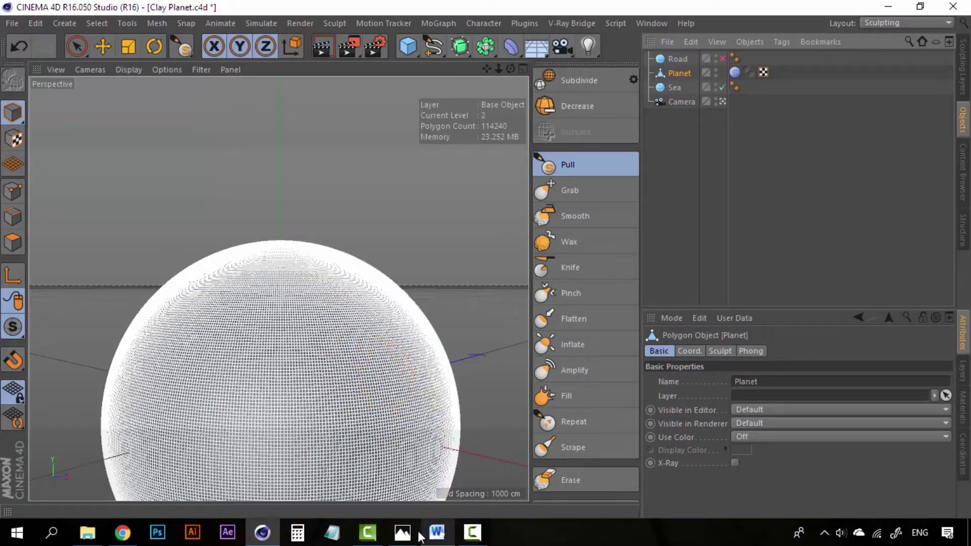
left_click(402, 532)
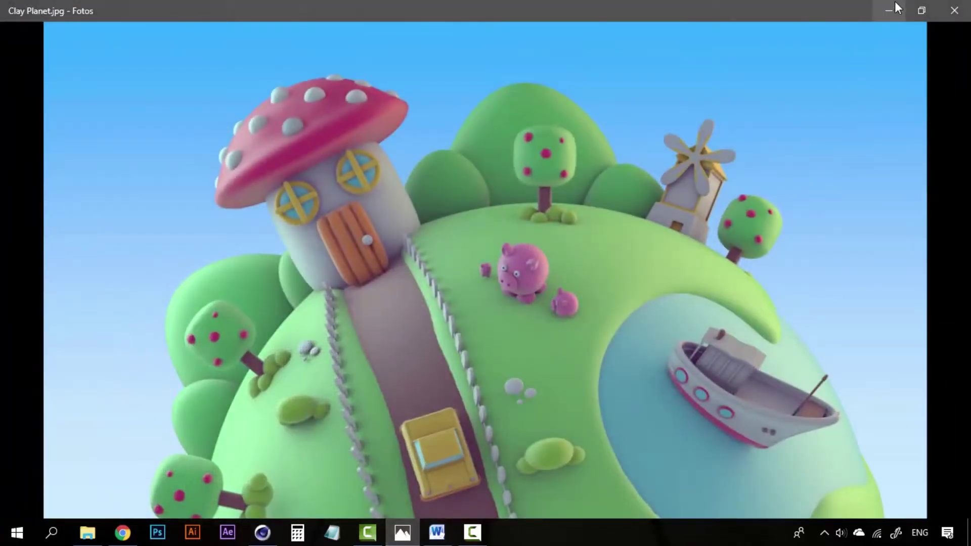
left_click(893, 7)
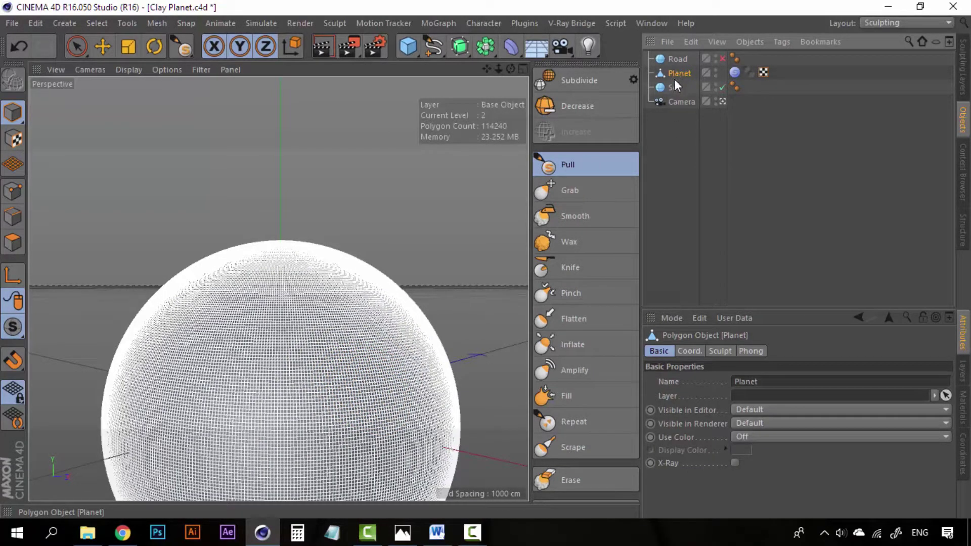
left_click(576, 160)
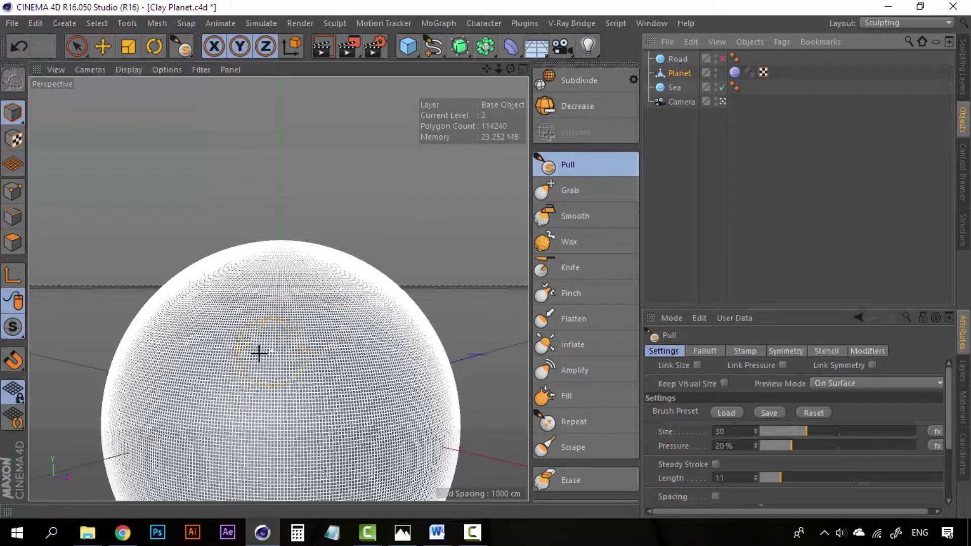
Try two Pull strokes on the sphere and undo them
left_click_drag(258, 353, 291, 369)
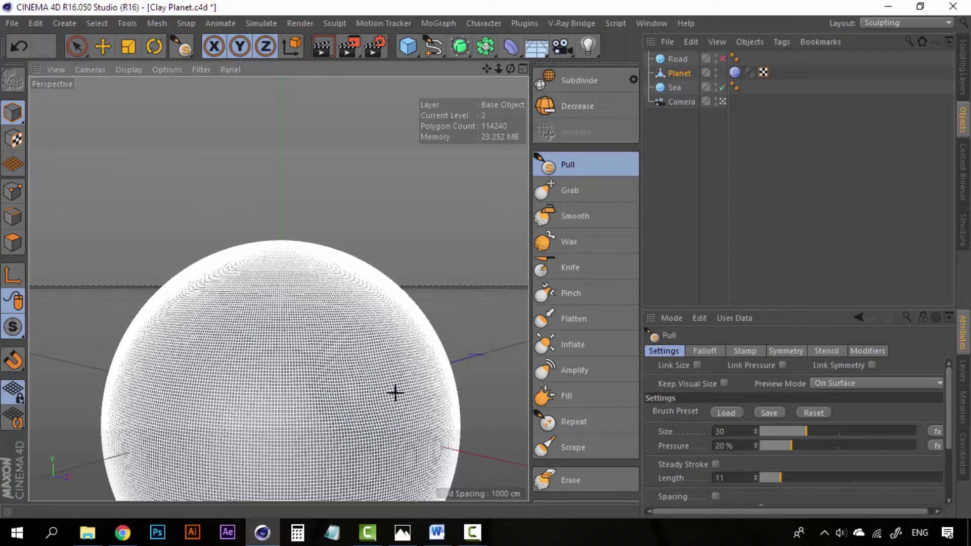
mouse_move(365, 405)
left_mouse_down()
mouse_move(357, 351)
mouse_move(341, 342)
mouse_move(379, 386)
left_mouse_up()
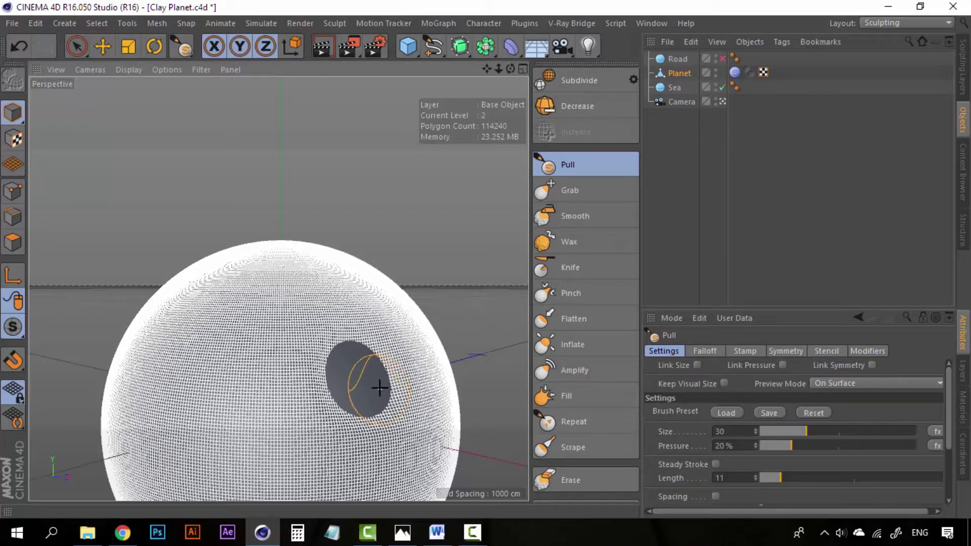
key("ctrl+z")
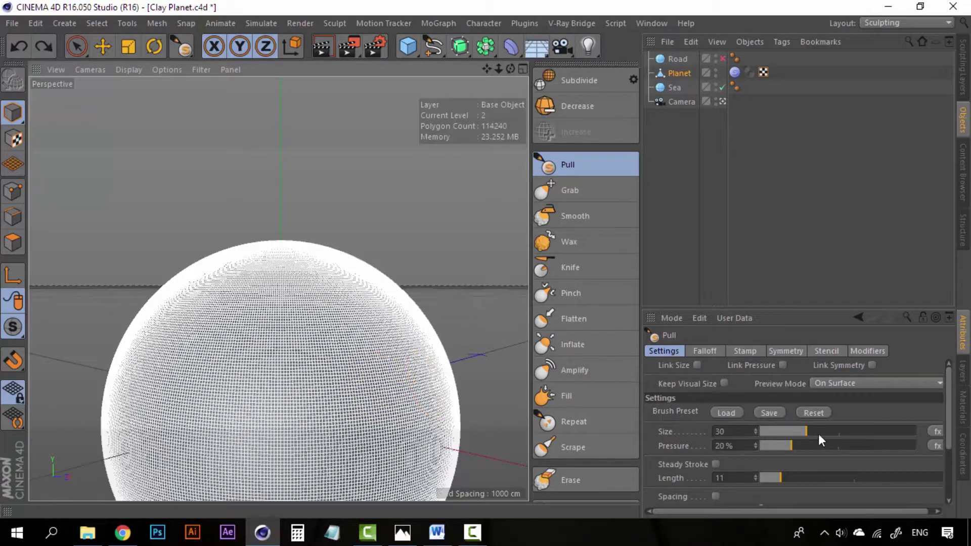
Set the Pull brush size to 55 and sink a large basin into Planet's right side
double_click(743, 431)
left_click(850, 430)
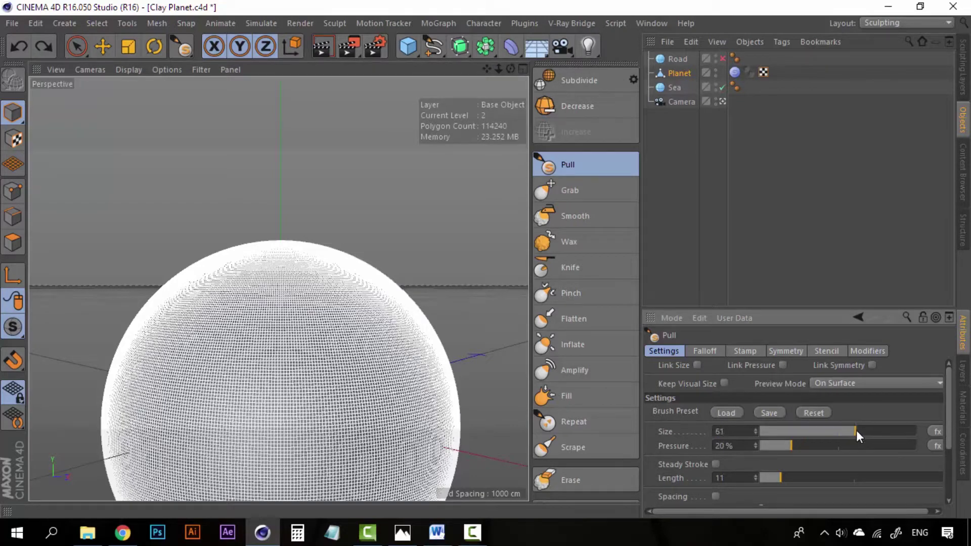
left_click_drag(868, 431, 872, 432)
mouse_move(373, 356)
left_mouse_down()
mouse_move(385, 394)
mouse_move(397, 364)
mouse_move(379, 340)
mouse_move(346, 349)
mouse_move(360, 427)
mouse_move(399, 405)
mouse_move(389, 358)
mouse_move(362, 335)
mouse_move(362, 396)
mouse_move(389, 404)
mouse_move(392, 357)
mouse_move(369, 348)
left_mouse_up()
mouse_move(420, 371)
left_mouse_down()
mouse_move(377, 354)
mouse_move(396, 418)
mouse_move(414, 382)
mouse_move(395, 381)
mouse_move(392, 403)
mouse_move(407, 416)
mouse_move(412, 407)
mouse_move(384, 384)
mouse_move(414, 405)
mouse_move(420, 386)
left_mouse_up()
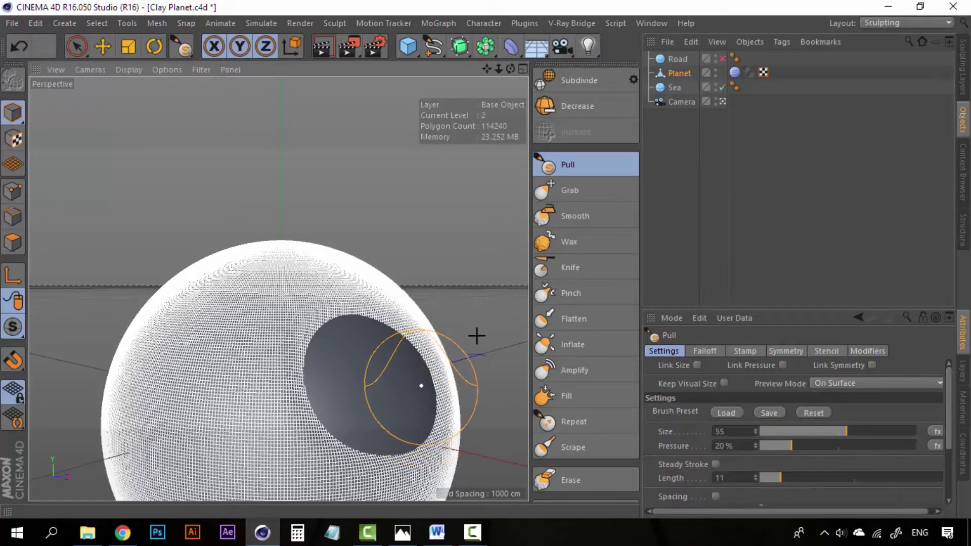
In the free editor view, pull a second connected hollow beside the basin, then return to the camera
left_click(723, 101)
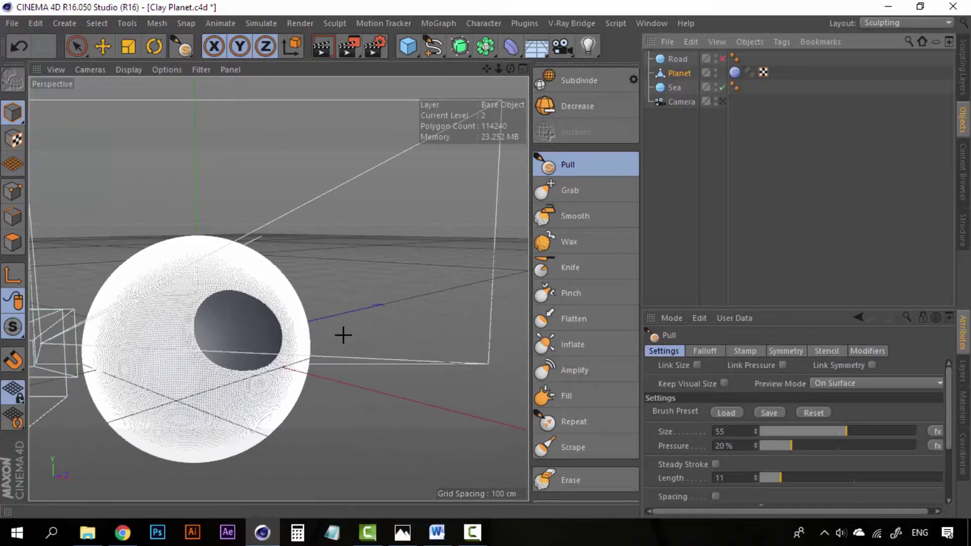
scroll(309, 331, "up", 1)
scroll(307, 331, "up", 2)
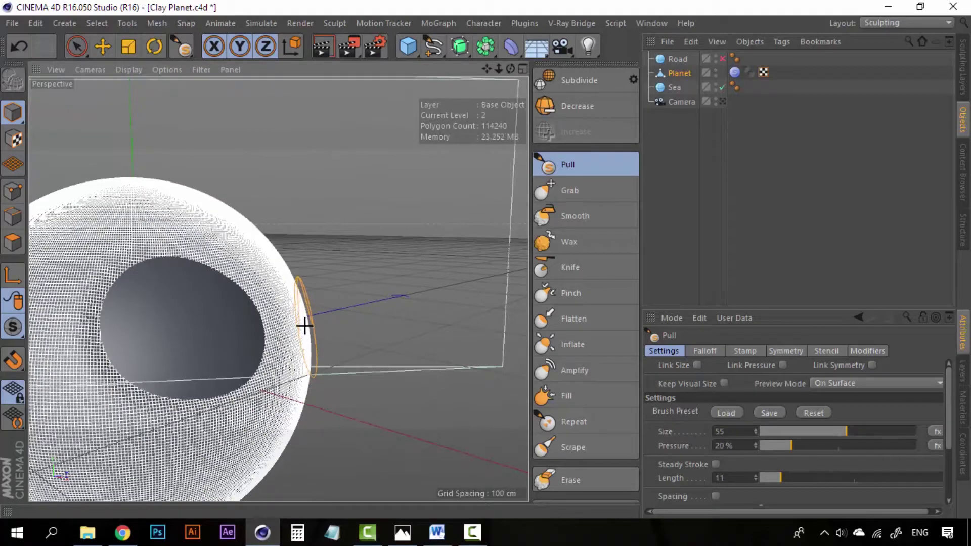
scroll(298, 329, "up", 2)
mouse_move(278, 328)
left_mouse_down("alt")
mouse_move(201, 340)
mouse_move(251, 312)
left_mouse_up("alt")
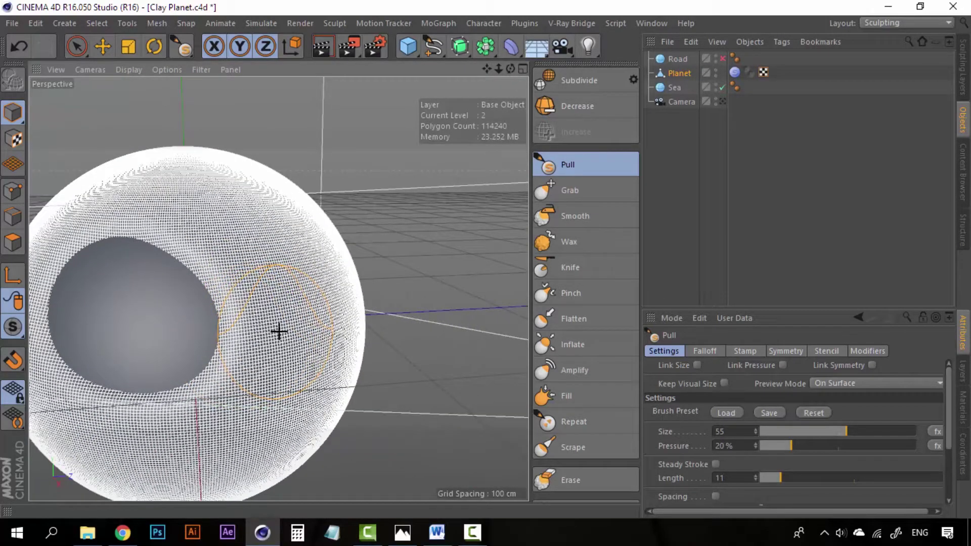
mouse_move(277, 334)
left_mouse_down()
mouse_move(295, 323)
mouse_move(289, 342)
mouse_move(303, 267)
mouse_move(332, 339)
mouse_move(262, 338)
mouse_move(189, 320)
mouse_move(251, 298)
mouse_move(256, 314)
mouse_move(314, 347)
mouse_move(301, 356)
mouse_move(331, 320)
mouse_move(280, 331)
mouse_move(319, 281)
mouse_move(332, 340)
mouse_move(303, 299)
mouse_move(330, 330)
mouse_move(310, 373)
left_mouse_up()
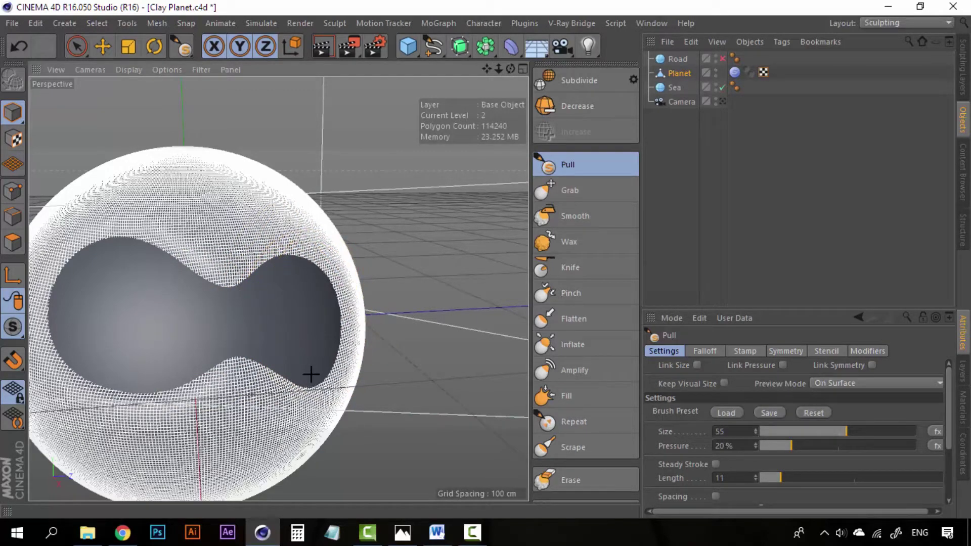
left_click(723, 100)
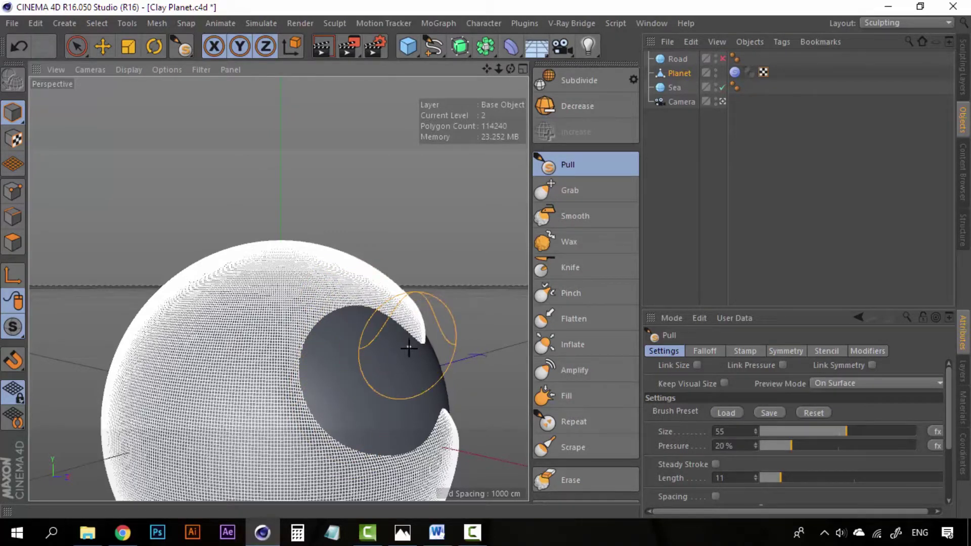
Turn the Road sphere back on in the viewport
left_click(694, 169)
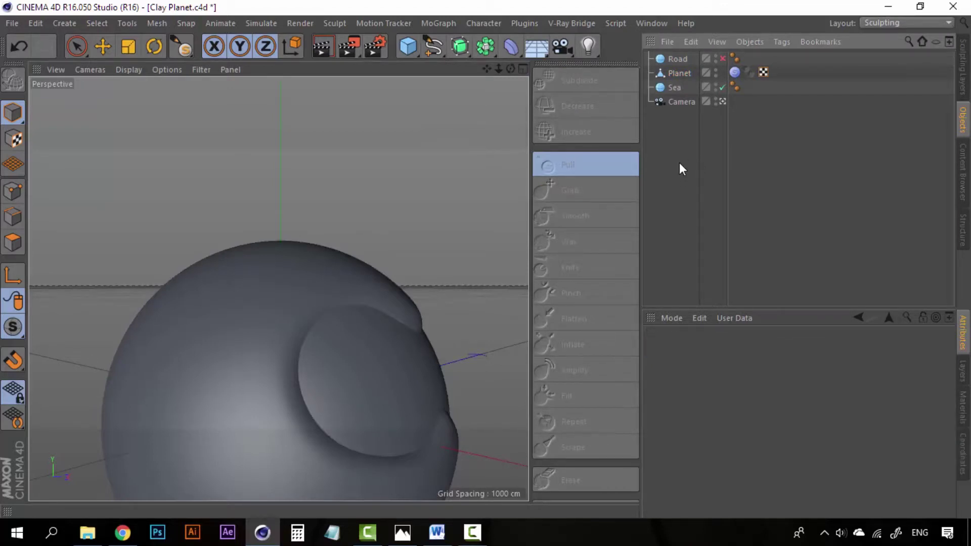
left_click(680, 73)
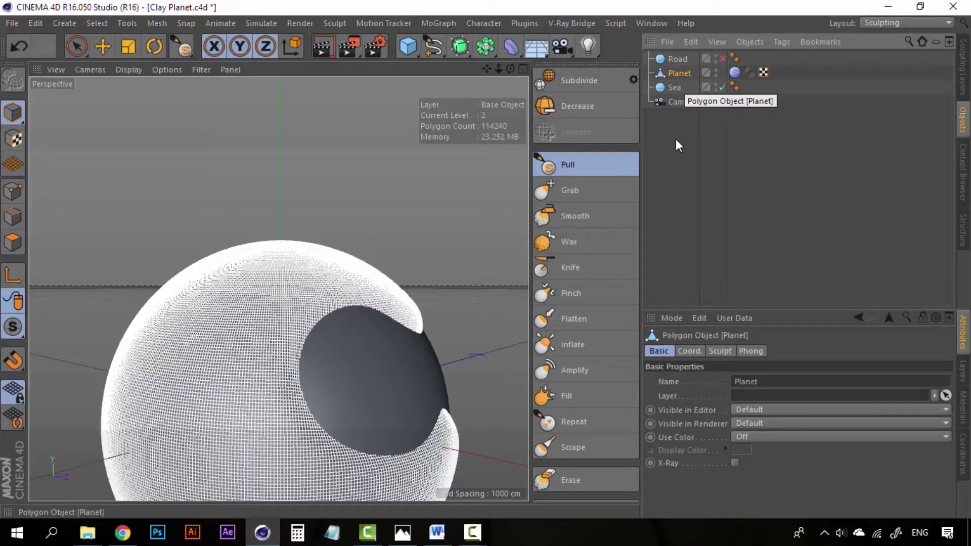
left_click(674, 140)
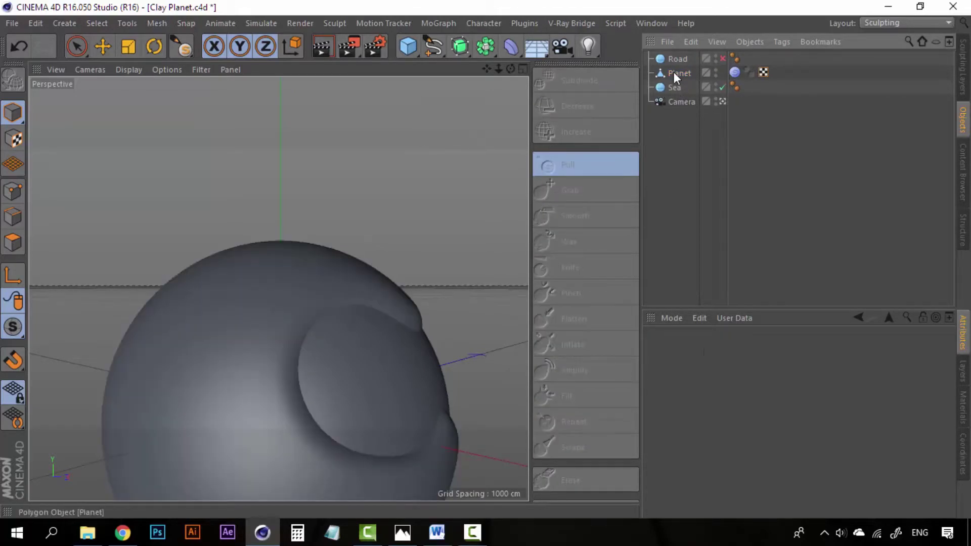
left_click(673, 72)
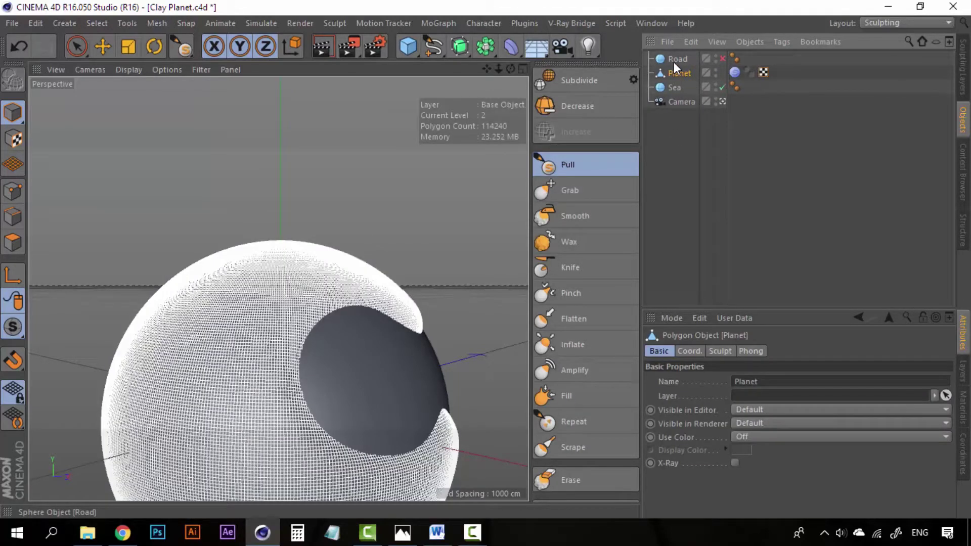
left_click(675, 59)
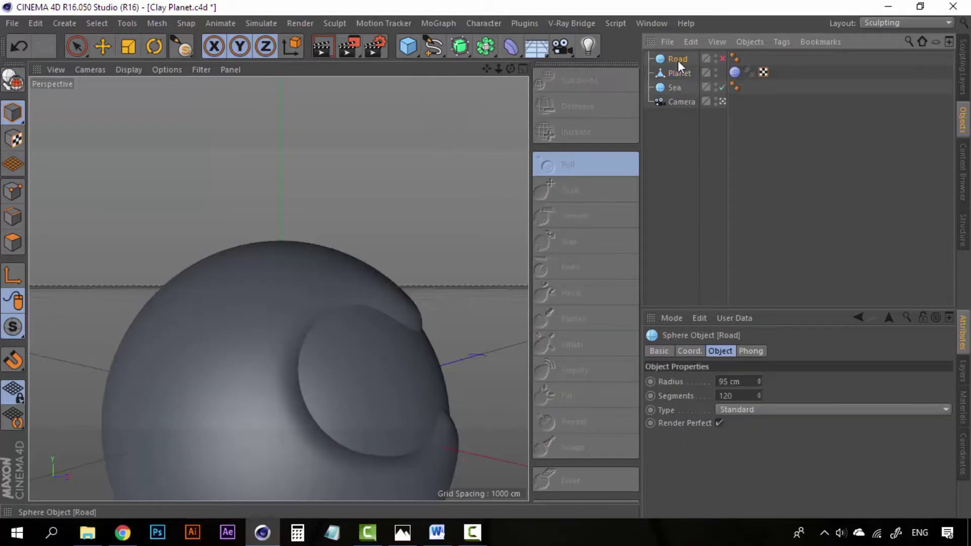
left_click(722, 58)
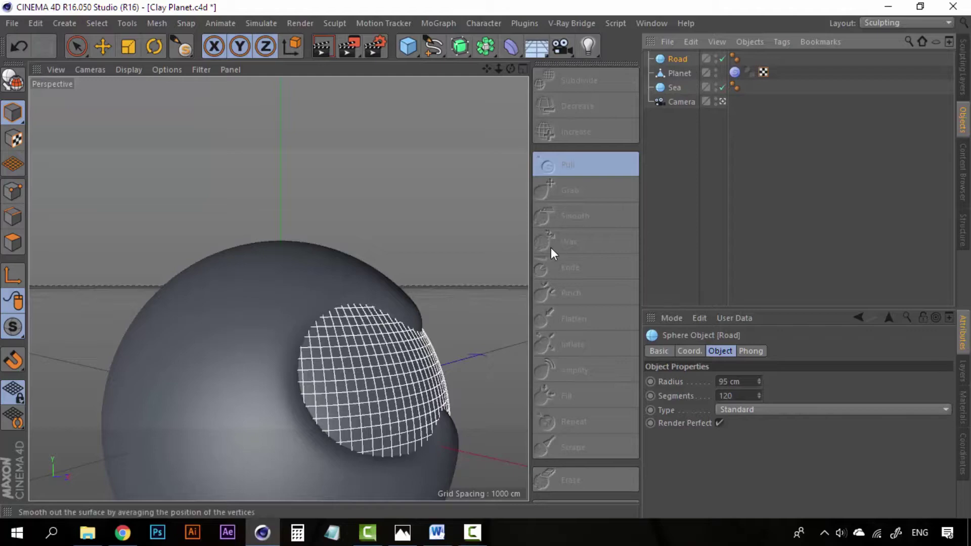
Select Planet and set the Pull brush size to 20
left_click(684, 72)
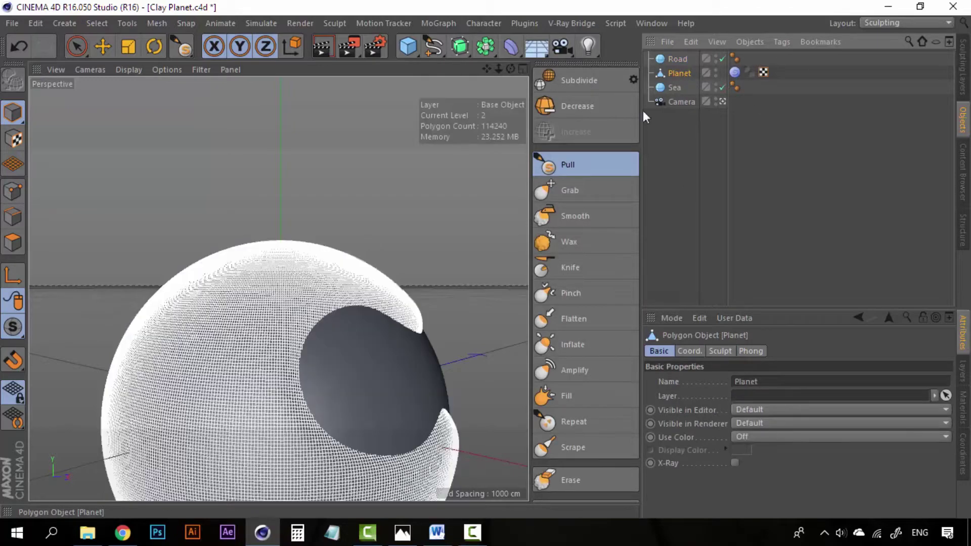
left_click(569, 164)
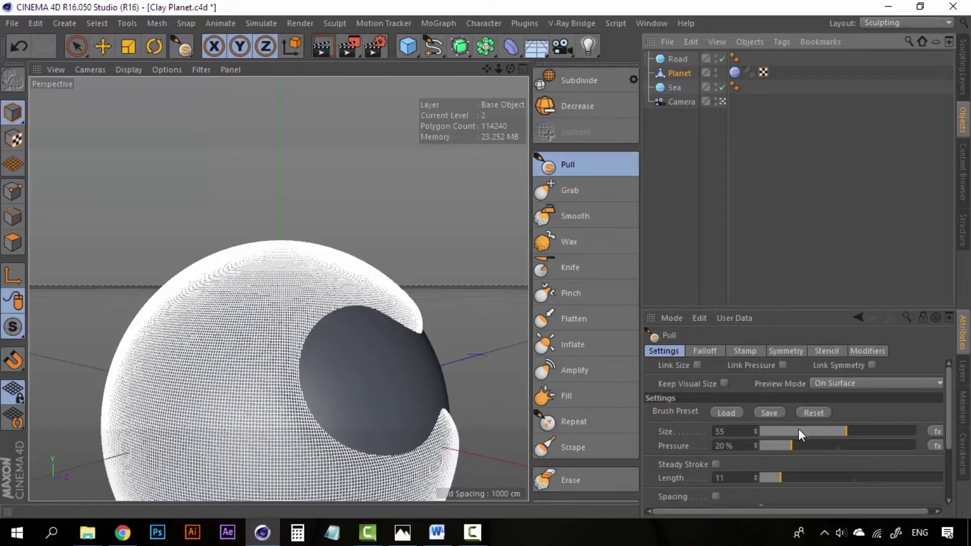
double_click(719, 431)
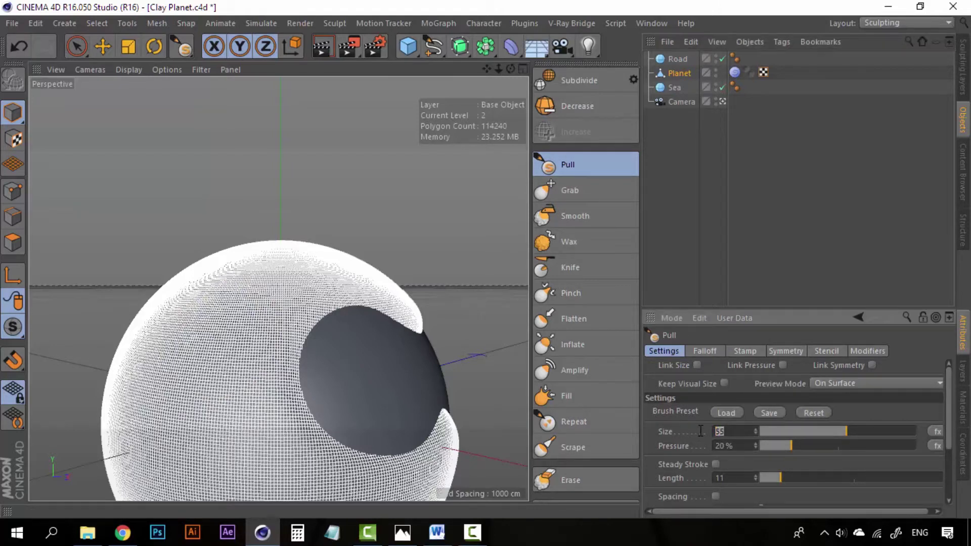
type("20")
left_click(674, 152)
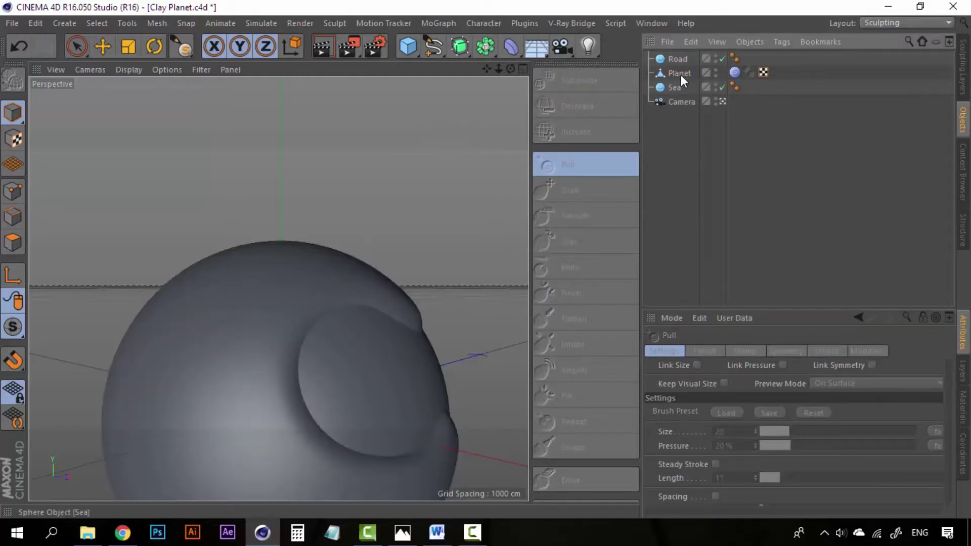
left_click(679, 74)
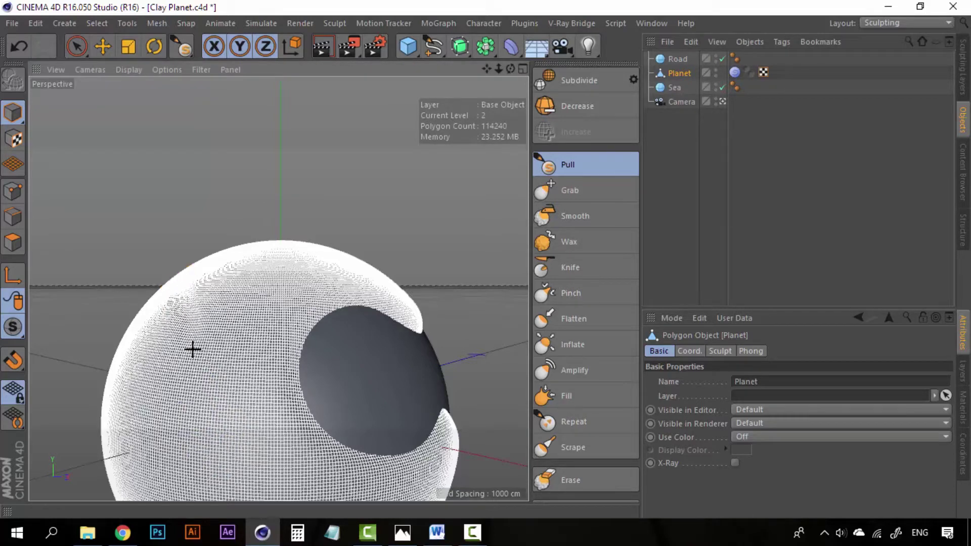
Carve a long curving road groove down Planet's left side with Pull strokes, undoing one bad stroke
left_click_drag(199, 404, 205, 446)
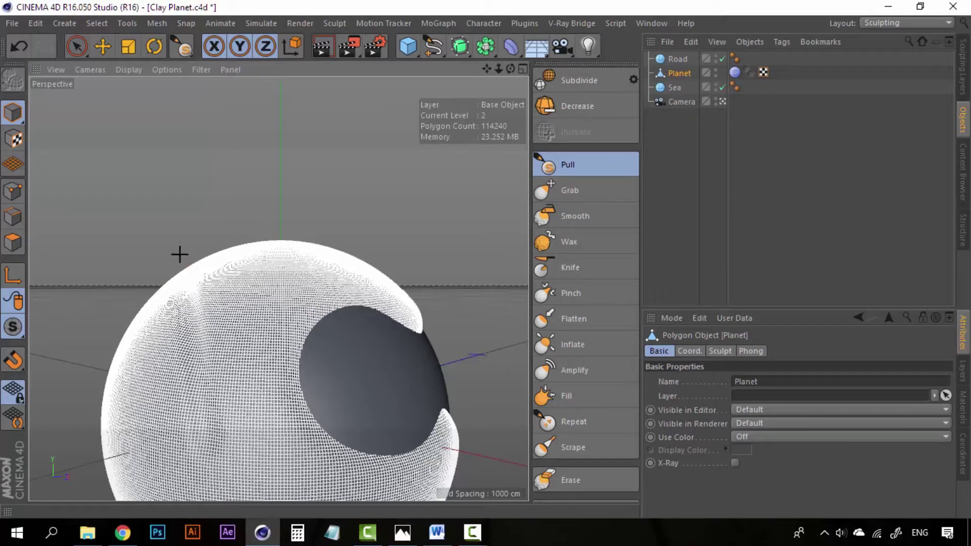
mouse_move(188, 283)
left_mouse_down()
mouse_move(199, 442)
mouse_move(169, 295)
mouse_move(210, 464)
mouse_move(182, 303)
mouse_move(212, 450)
mouse_move(219, 383)
mouse_move(223, 414)
left_mouse_up()
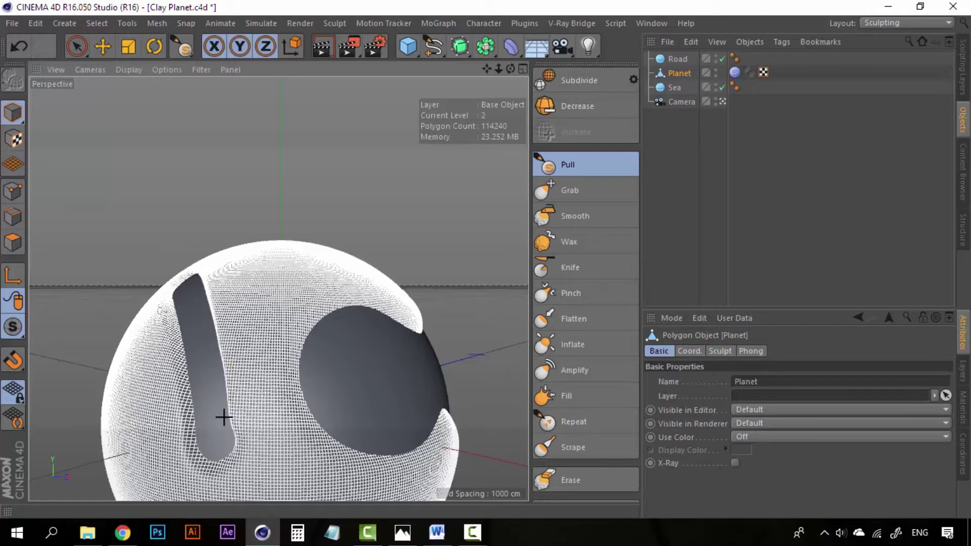
key("ctrl+z")
mouse_move(208, 344)
left_mouse_down()
mouse_move(227, 412)
mouse_move(217, 333)
left_mouse_up()
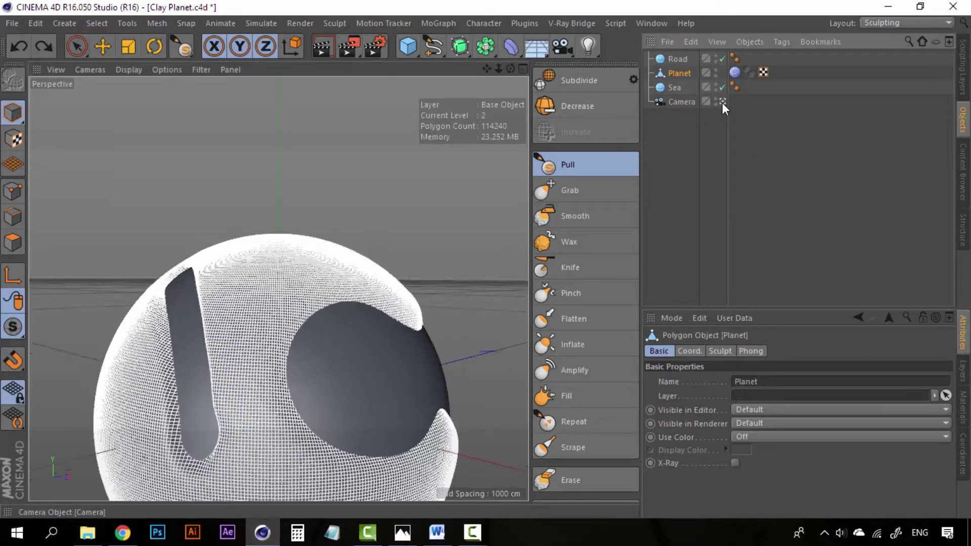
left_click_drag(394, 237, 360, 286, "alt")
mouse_move(354, 328)
left_mouse_down()
mouse_move(321, 342)
mouse_move(292, 334)
mouse_move(246, 354)
mouse_move(282, 353)
left_mouse_up()
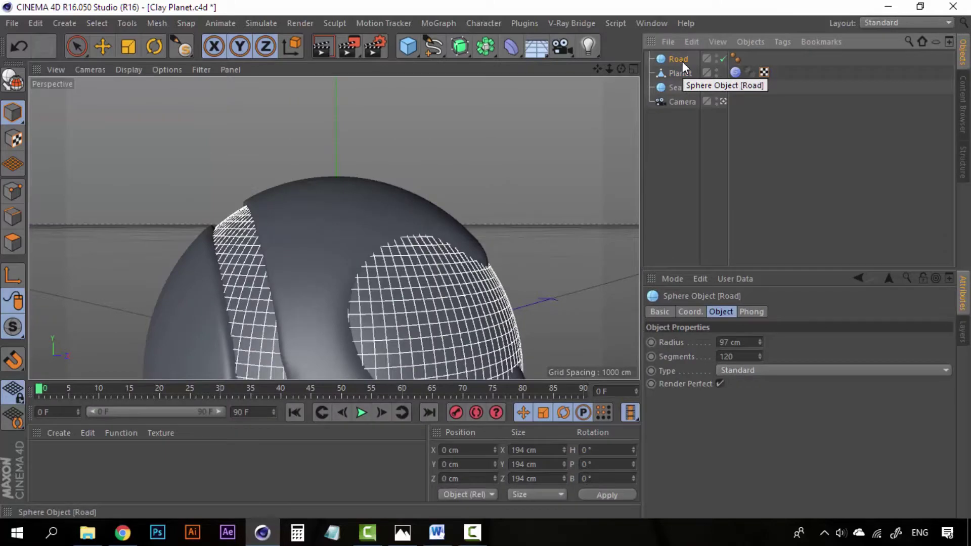
left_click(682, 134)
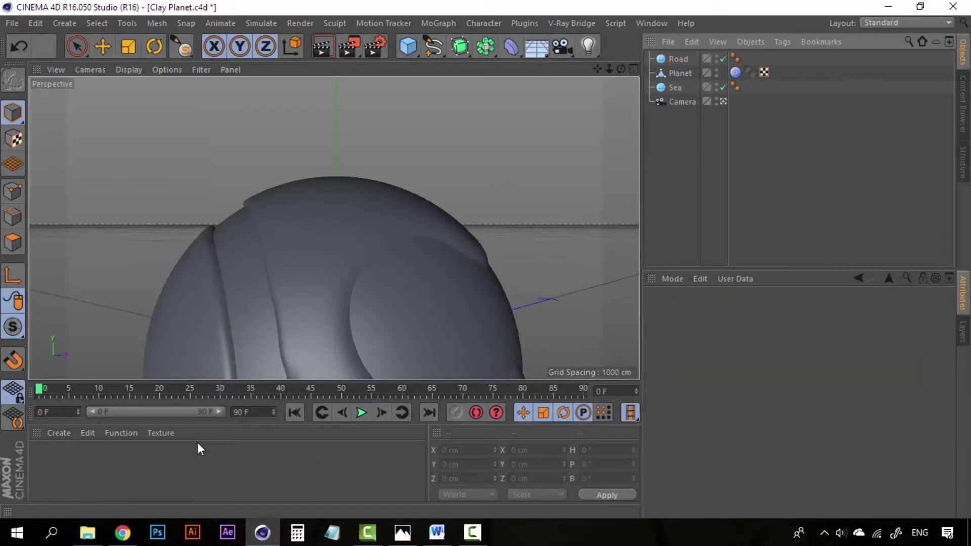
Create a new material and colour it bright green
double_click(199, 473)
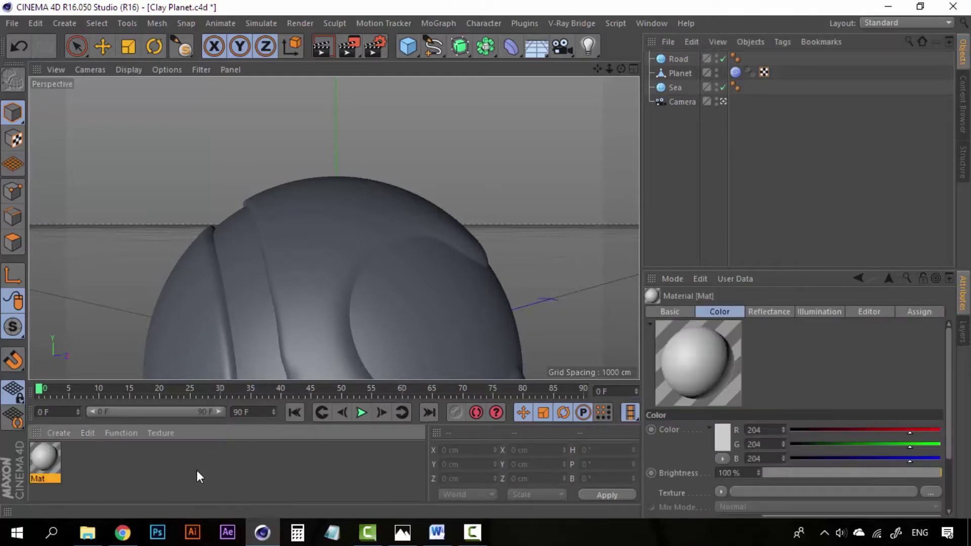
double_click(50, 455)
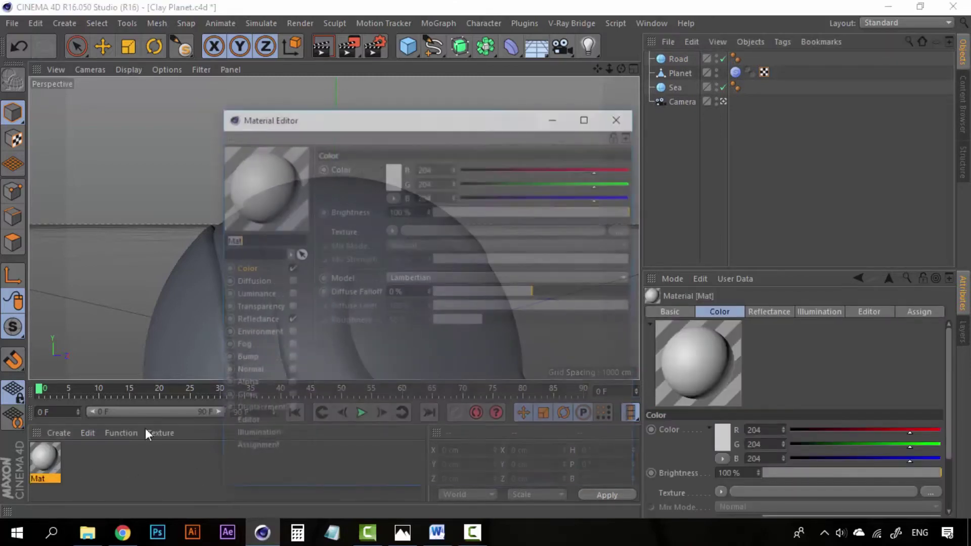
left_click(398, 174)
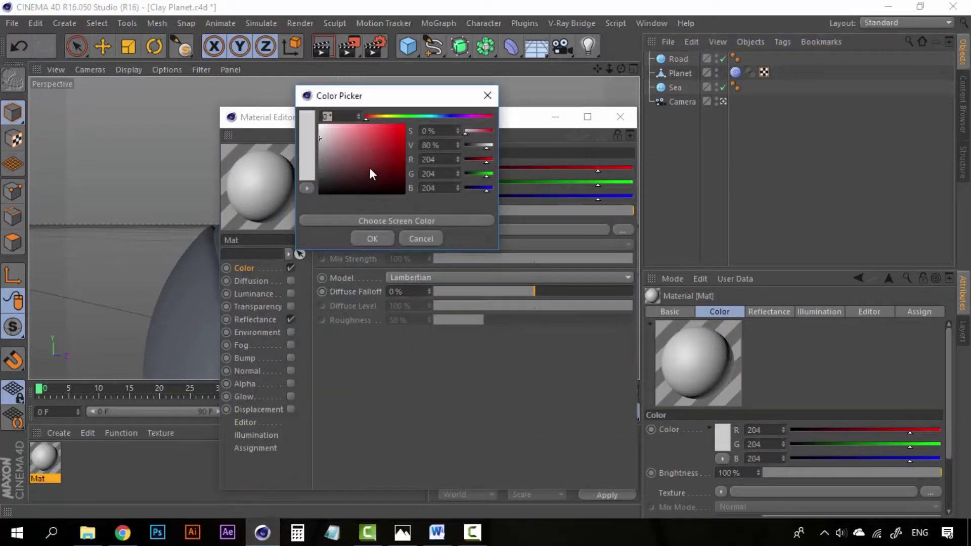
left_click(400, 118)
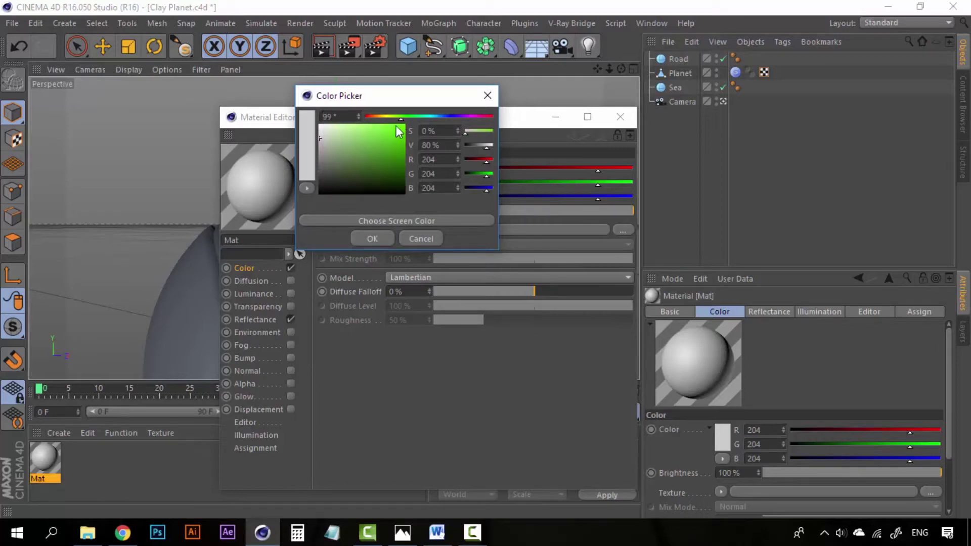
left_click(378, 239)
left_click(620, 117)
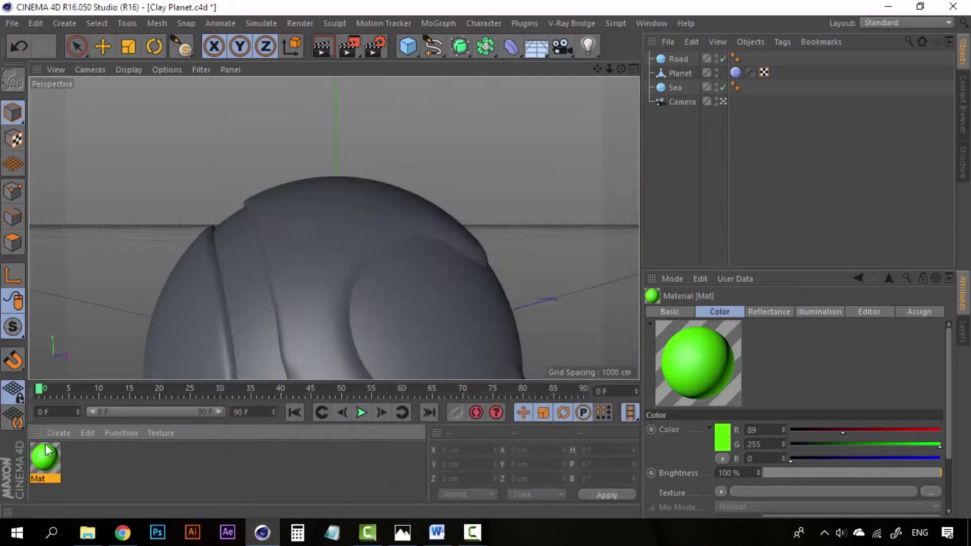
Duplicate the material and make the copy blue (0, 170, 255)
left_click_drag(46, 466, 70, 469, "ctrl")
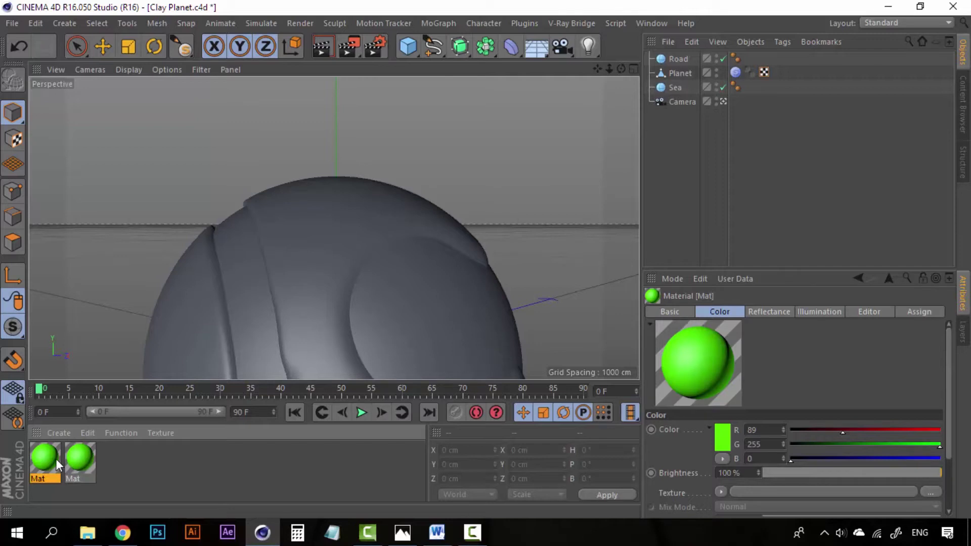
double_click(57, 461)
left_click(383, 156)
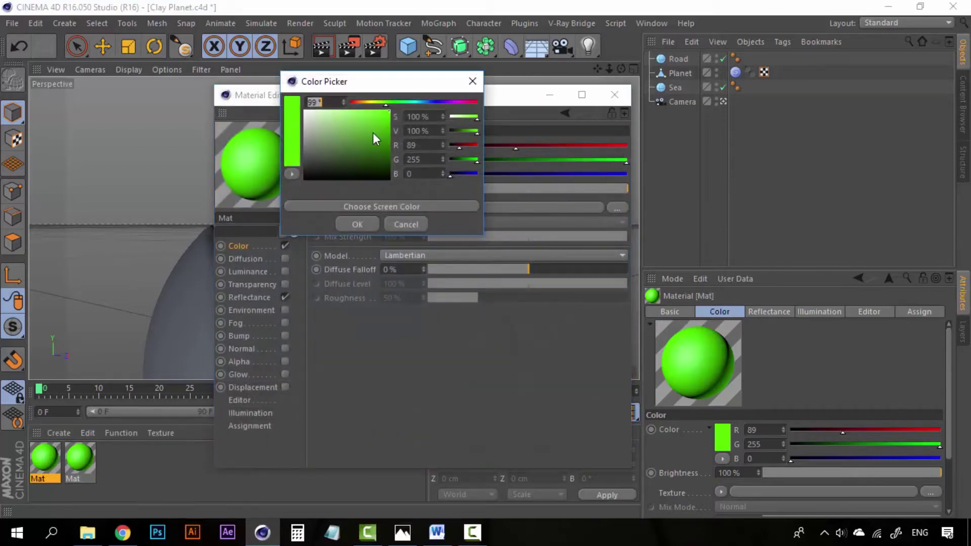
left_click(421, 102)
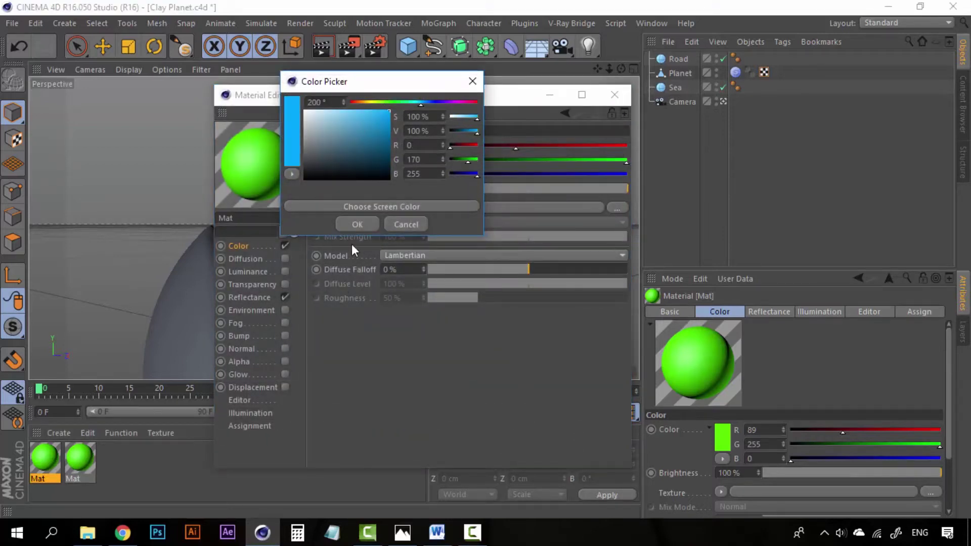
left_click(357, 224)
left_click(614, 95)
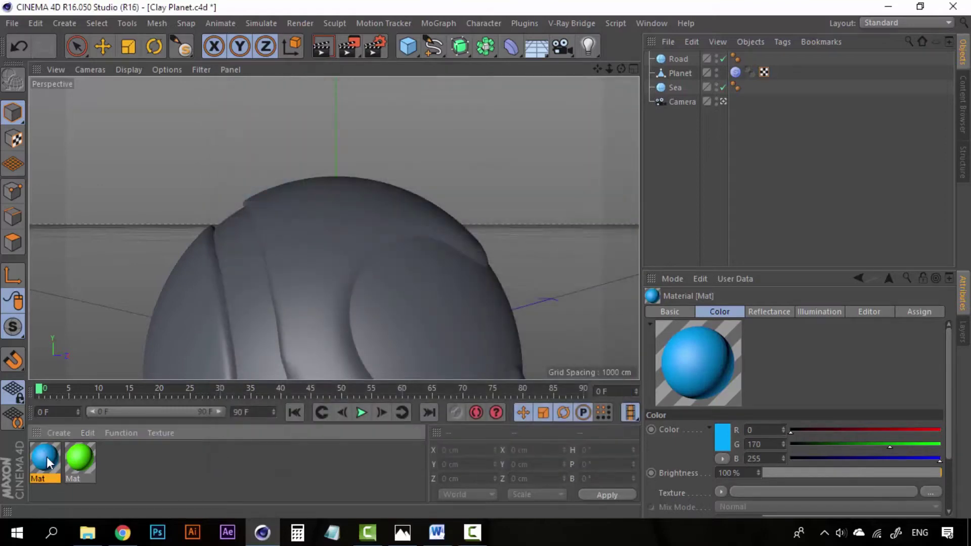
Copy the material again and colour it clay brown (98, 77, 59)
key("ctrl+c")
key("ctrl+v")
double_click(53, 455)
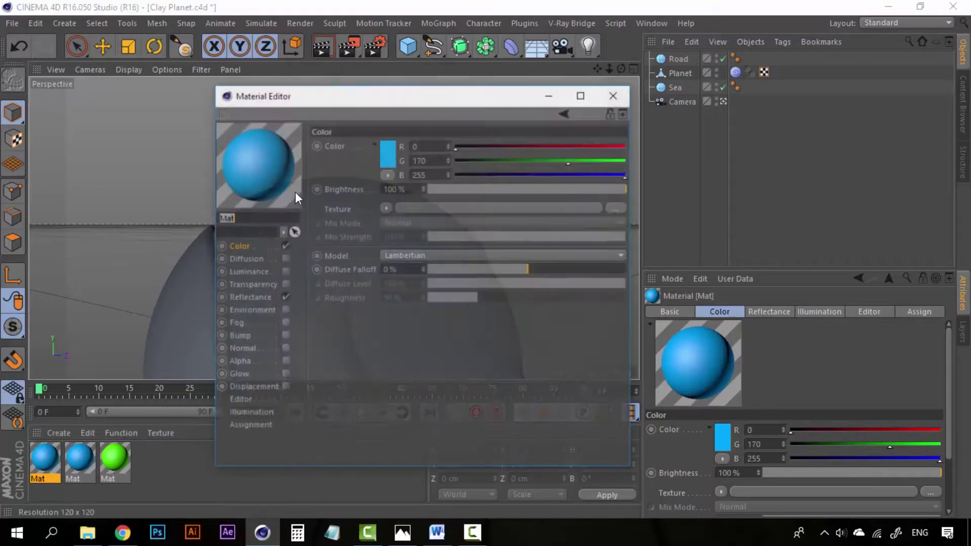
left_click(383, 153)
left_click(351, 122)
left_click(362, 102)
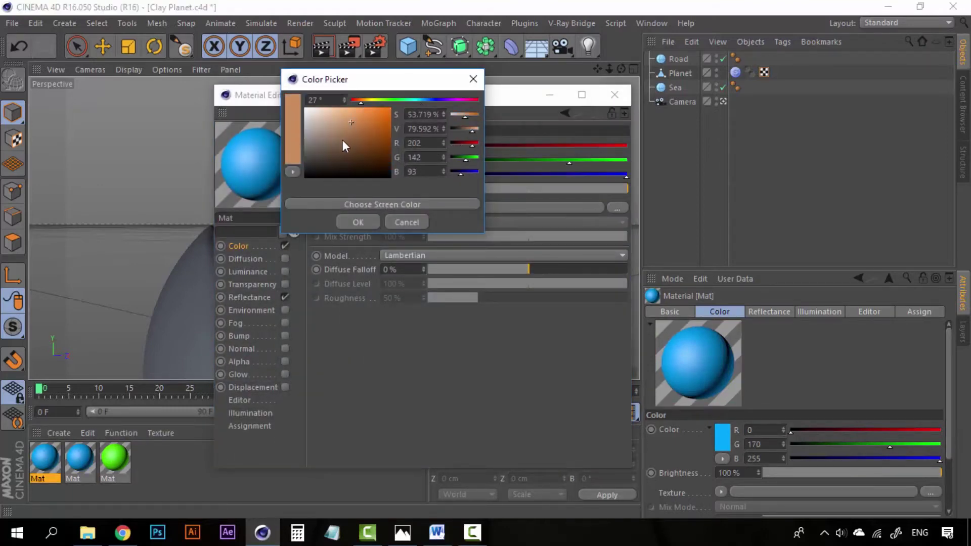
left_click_drag(342, 139, 342, 148)
left_click(358, 223)
left_click(615, 94)
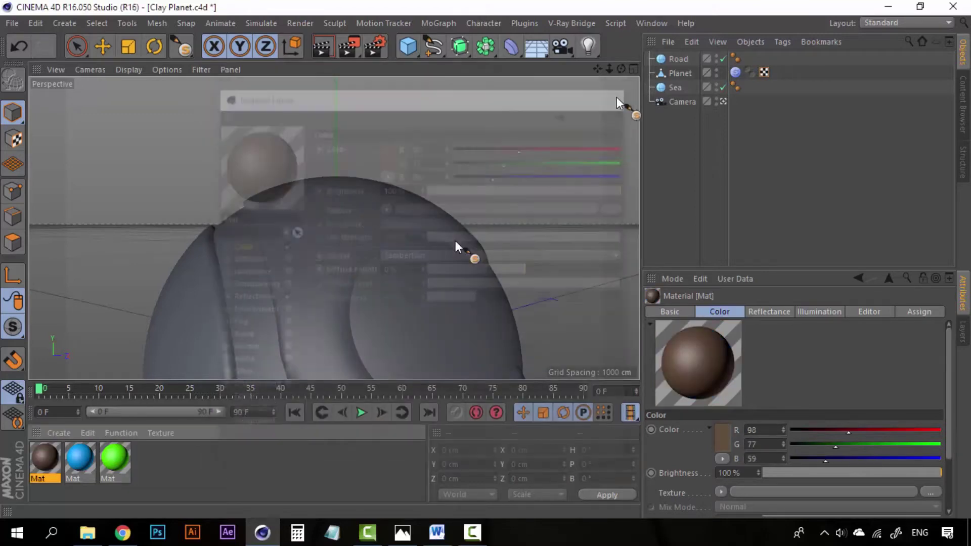
left_click(239, 481)
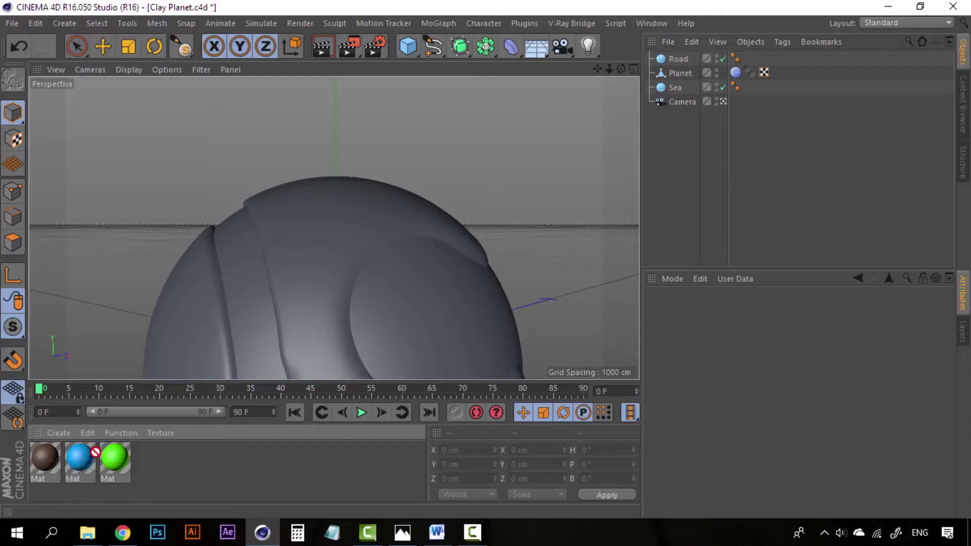
Assign the blue material to Sea and brown to Road, toggling Road off to check beneath
left_click_drag(685, 92, 680, 59)
left_click(102, 46)
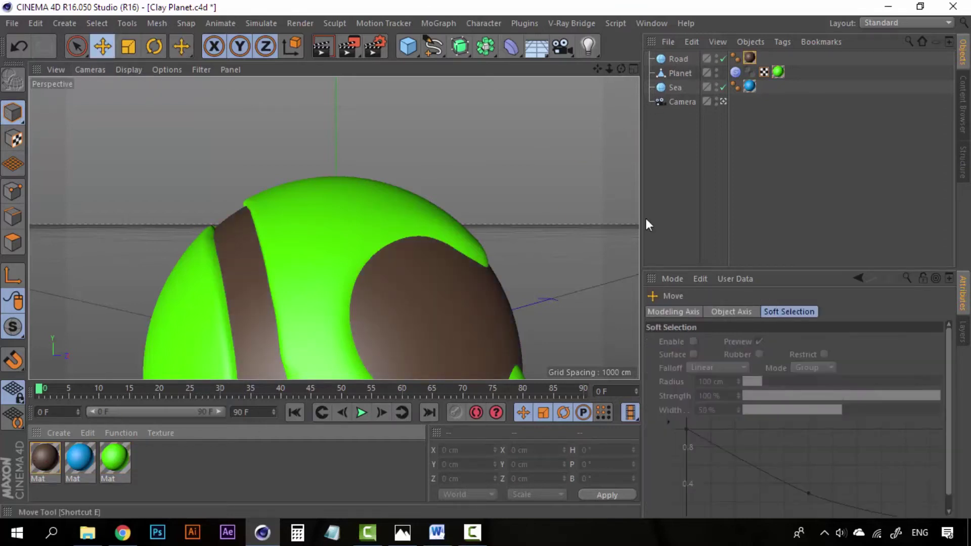
left_click(667, 118)
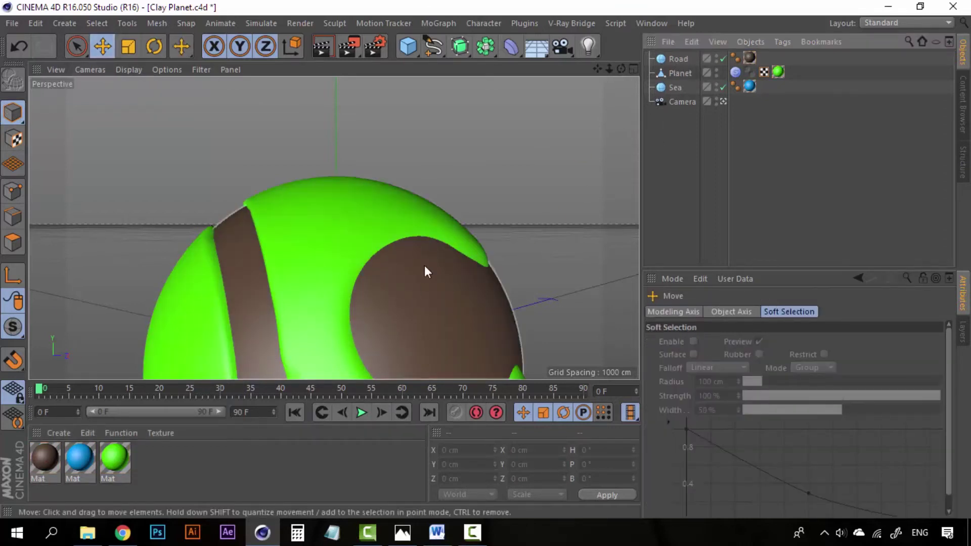
left_click(722, 59)
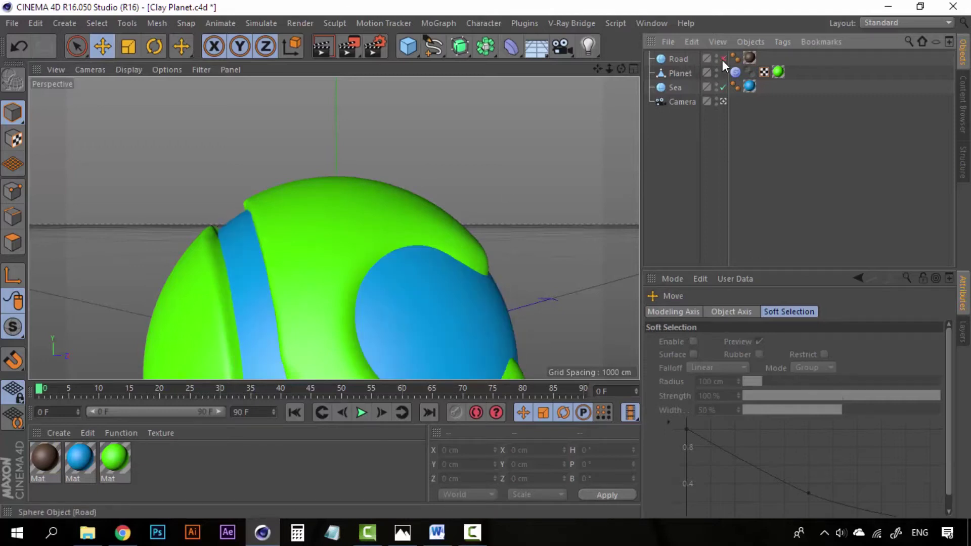
left_click(722, 60)
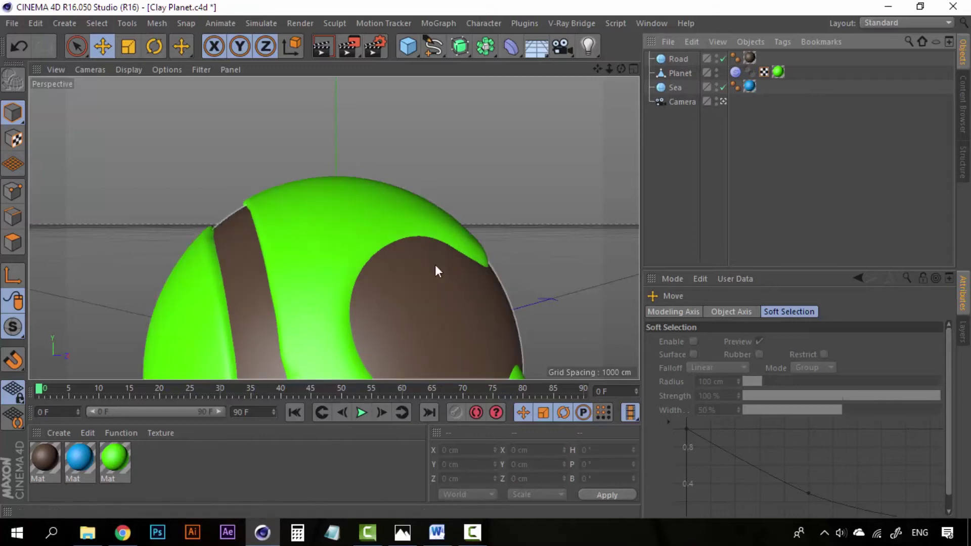
left_click(678, 58)
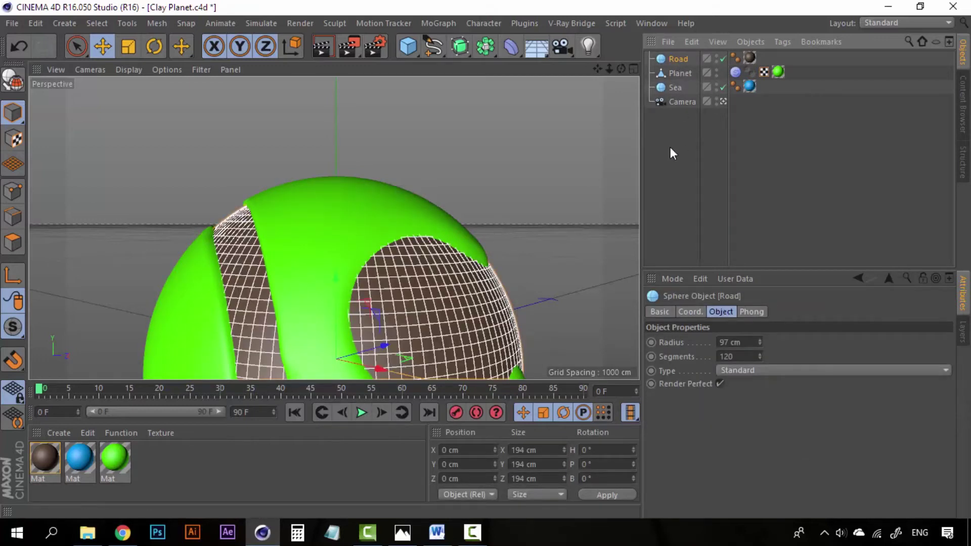
Make the Road sphere an editable polygon mesh
left_click(669, 147)
left_click(684, 60)
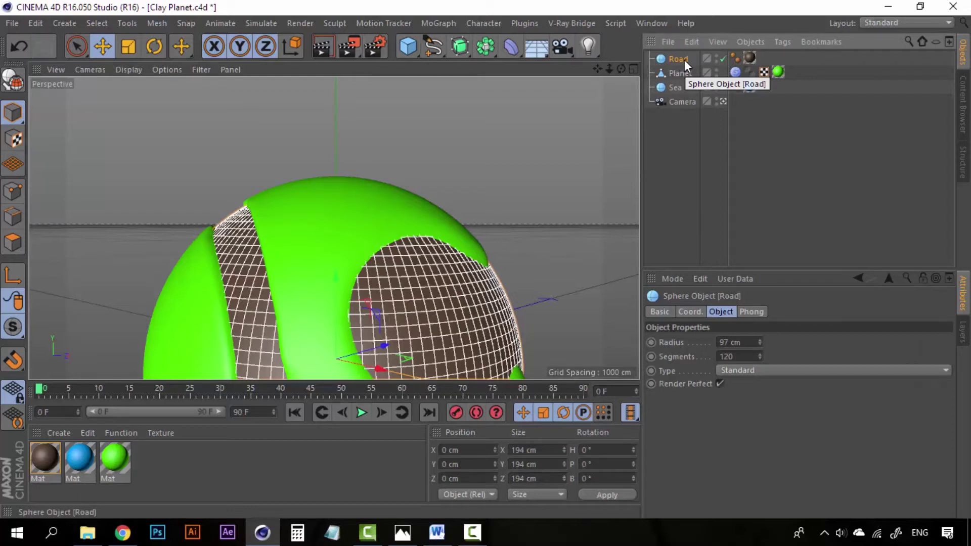
key("c")
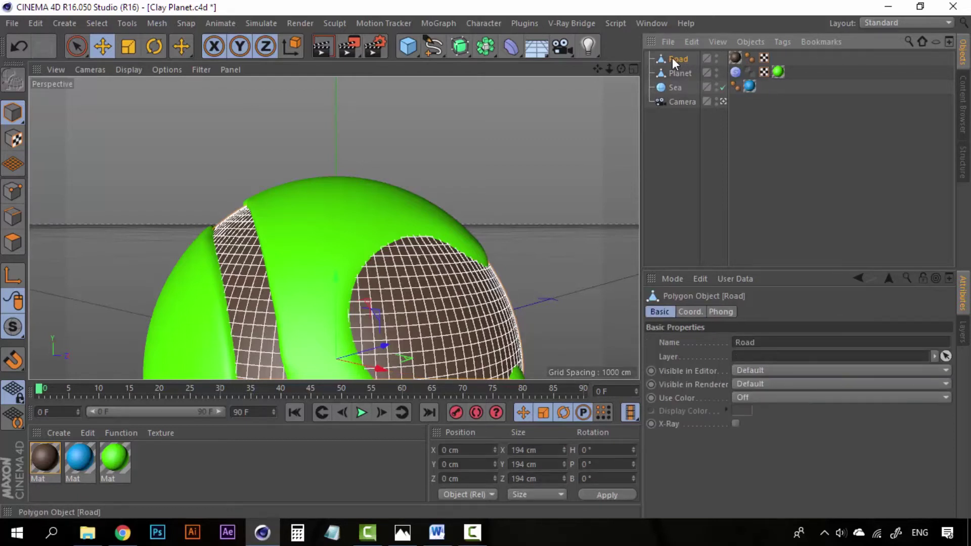
Paint-select the Road polygons covering the sea basin and delete them
left_click(77, 47)
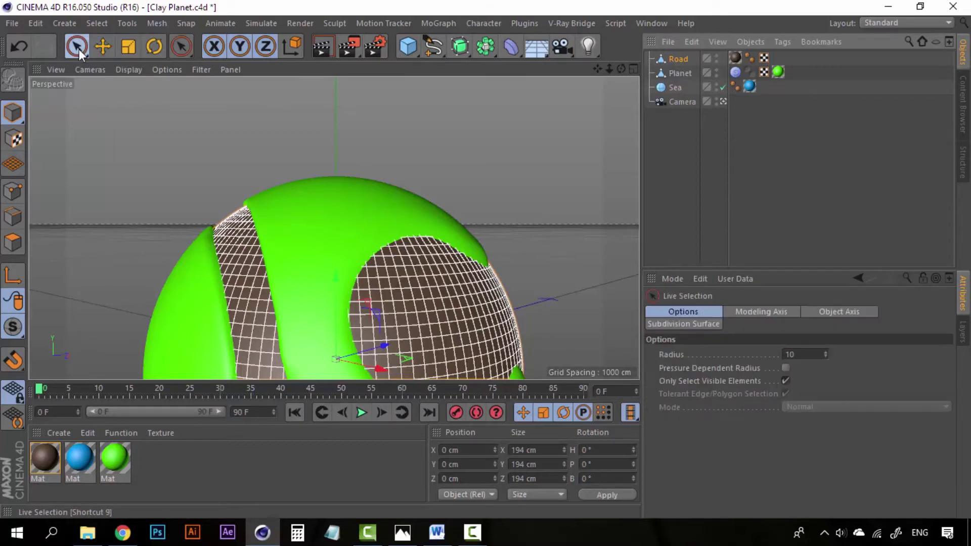
left_click(19, 245)
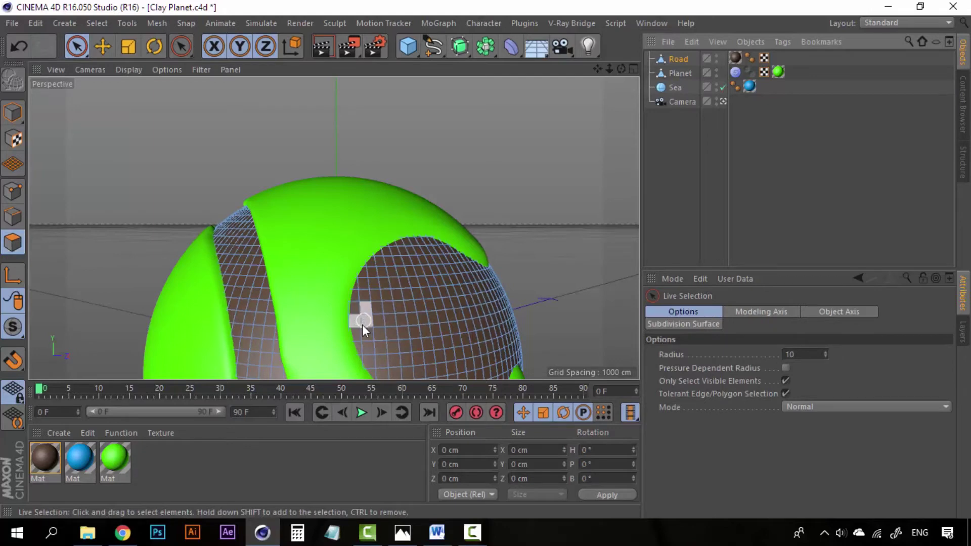
mouse_move(353, 337)
left_mouse_down()
mouse_move(477, 272)
mouse_move(510, 321)
left_mouse_up()
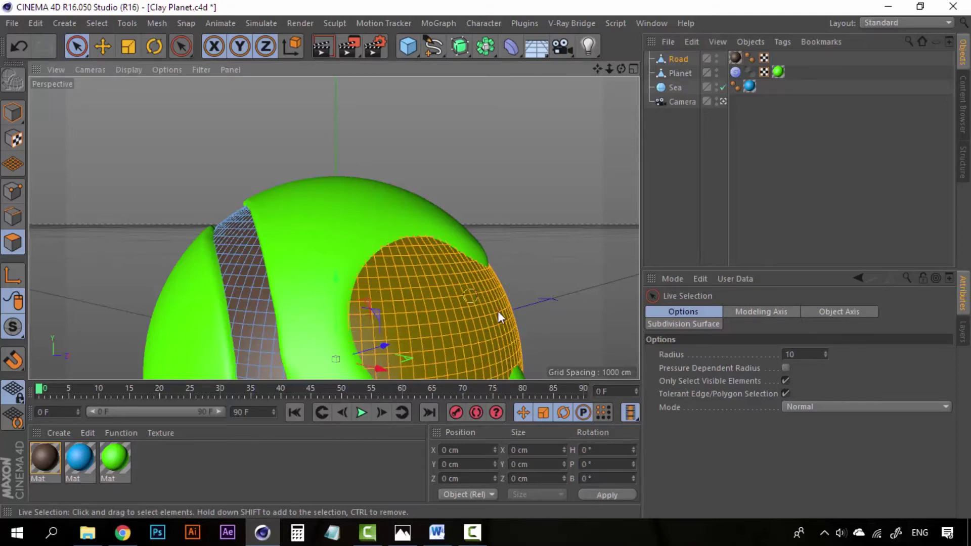
left_click_drag(483, 342, 489, 327)
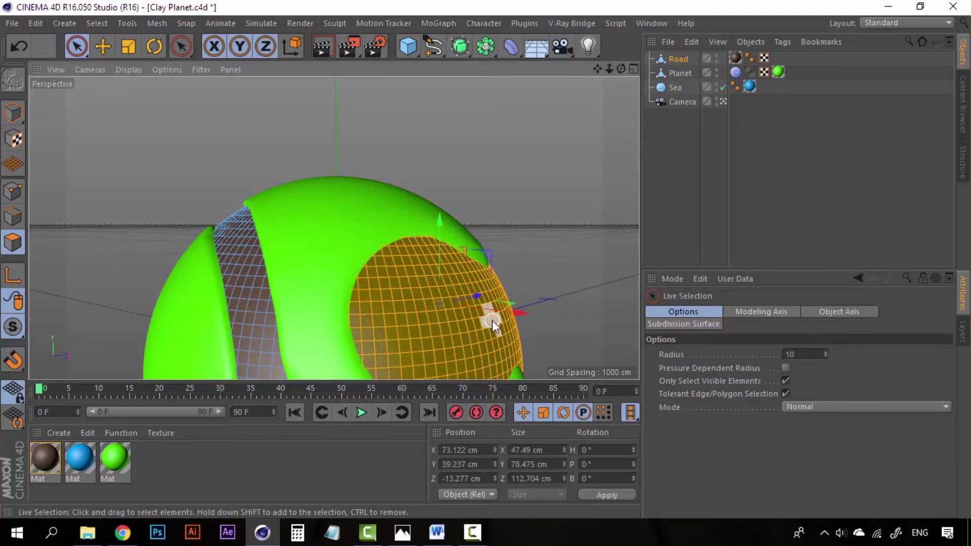
key("Delete")
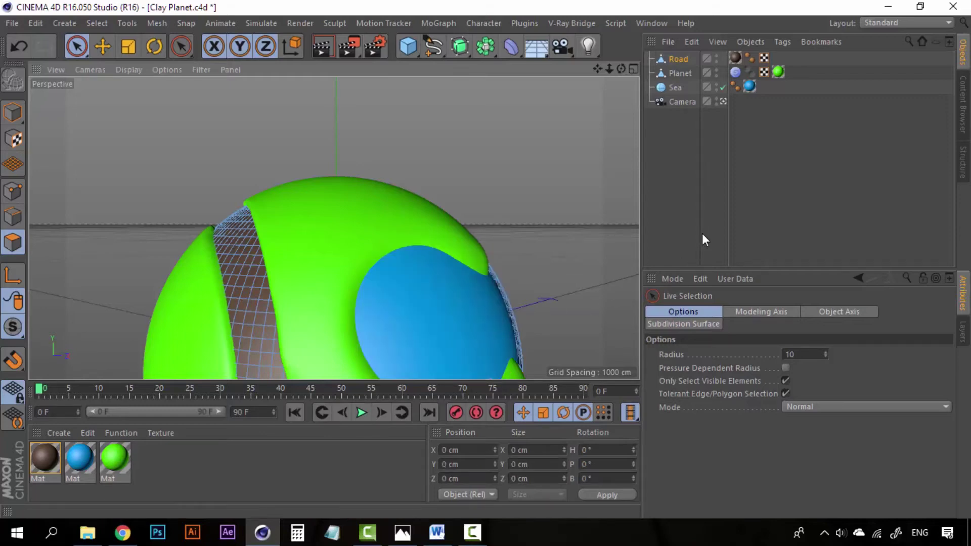
left_click(701, 233)
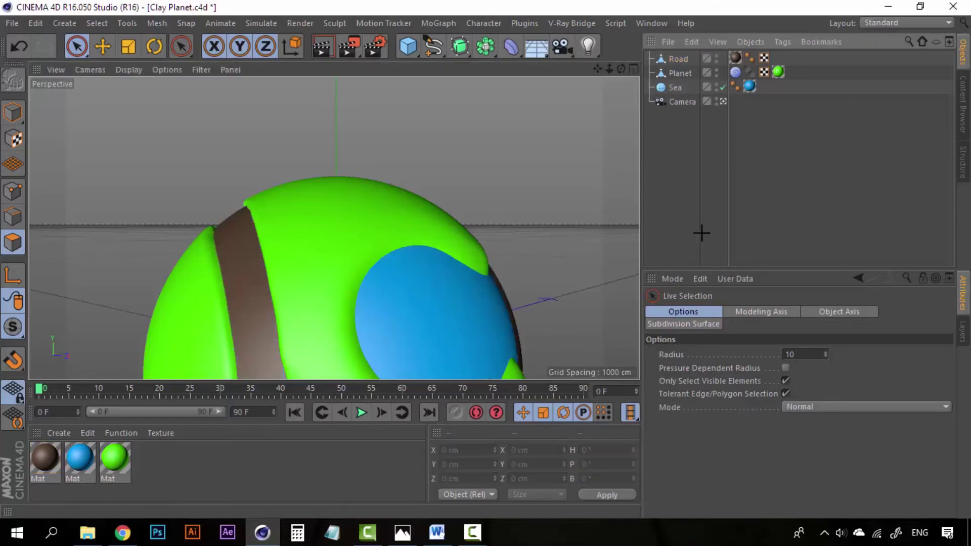
Delete the leftover brown Road patches around the sea's edge, then return to the scene camera
left_click(722, 101)
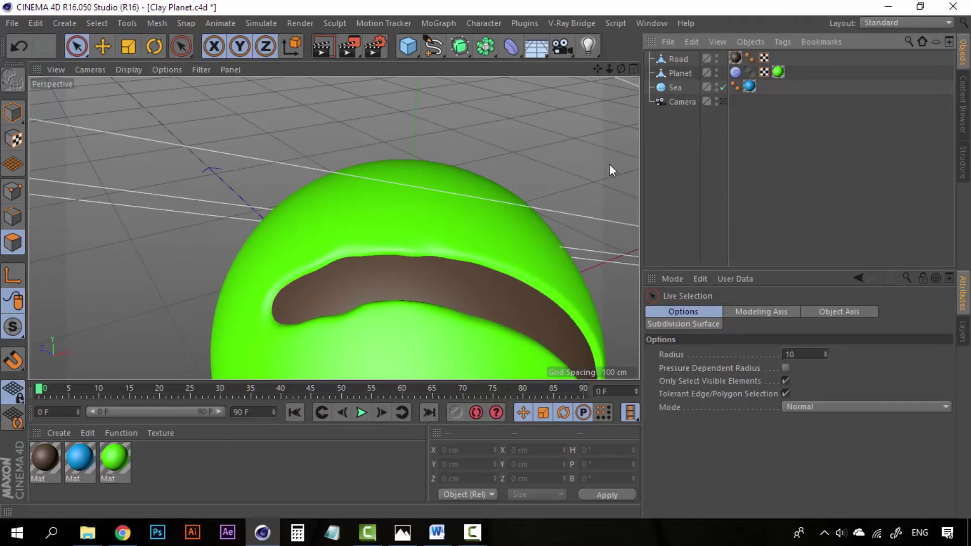
mouse_move(527, 254)
left_mouse_down("alt")
mouse_move(470, 254)
mouse_move(275, 178)
mouse_move(410, 278)
mouse_move(489, 356)
mouse_move(467, 260)
left_mouse_up("alt")
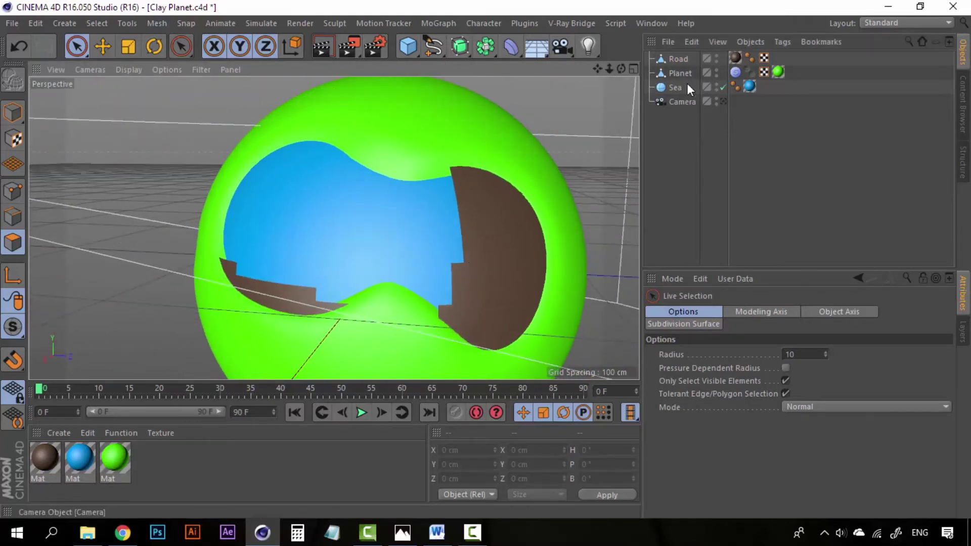
left_click(678, 59)
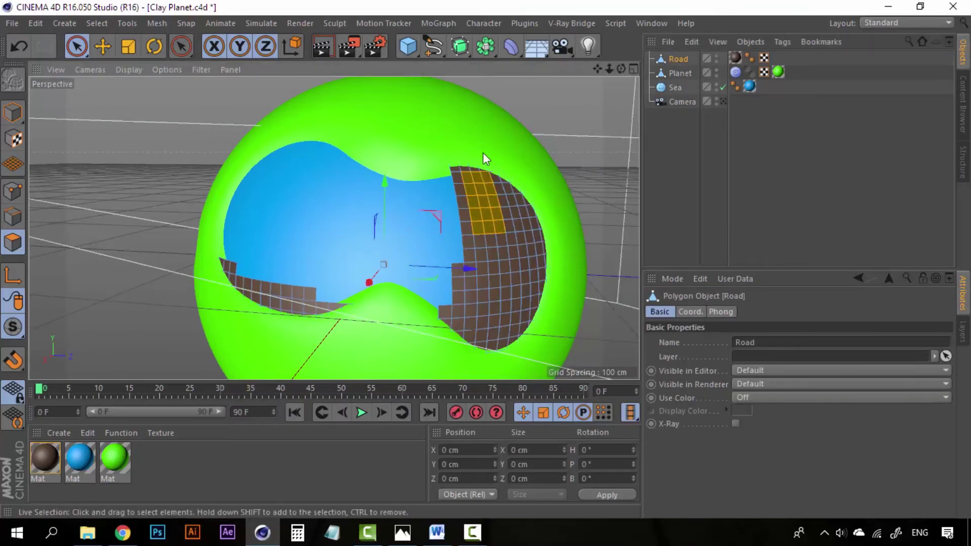
mouse_move(484, 154)
left_mouse_down()
mouse_move(462, 154)
mouse_move(554, 292)
mouse_move(528, 322)
mouse_move(502, 286)
mouse_move(488, 335)
mouse_move(277, 309)
mouse_move(201, 235)
mouse_move(176, 229)
left_mouse_up()
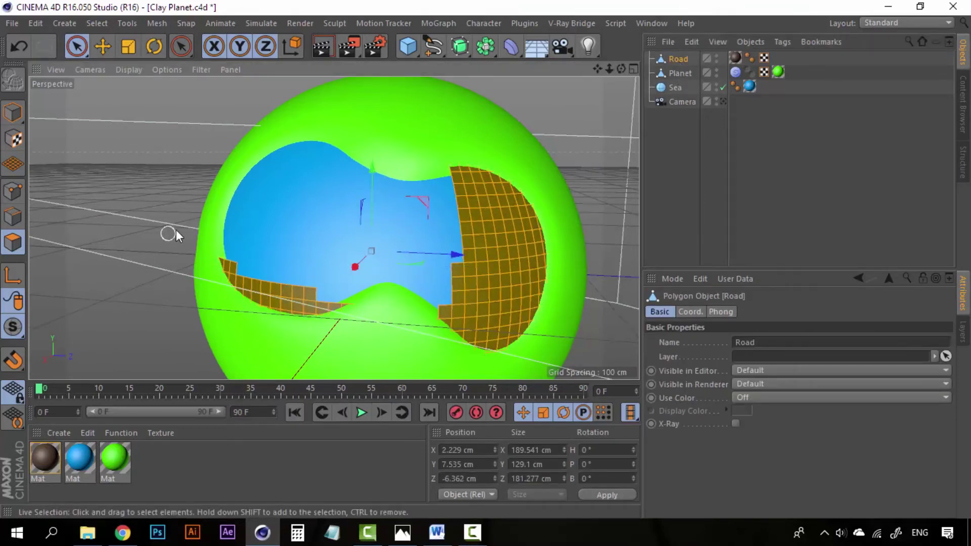
key("Delete")
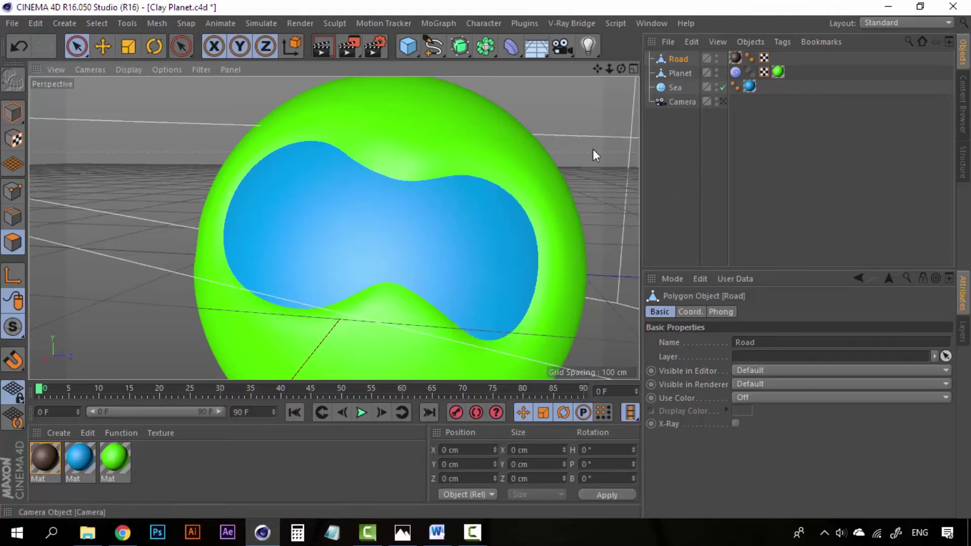
left_click(723, 100)
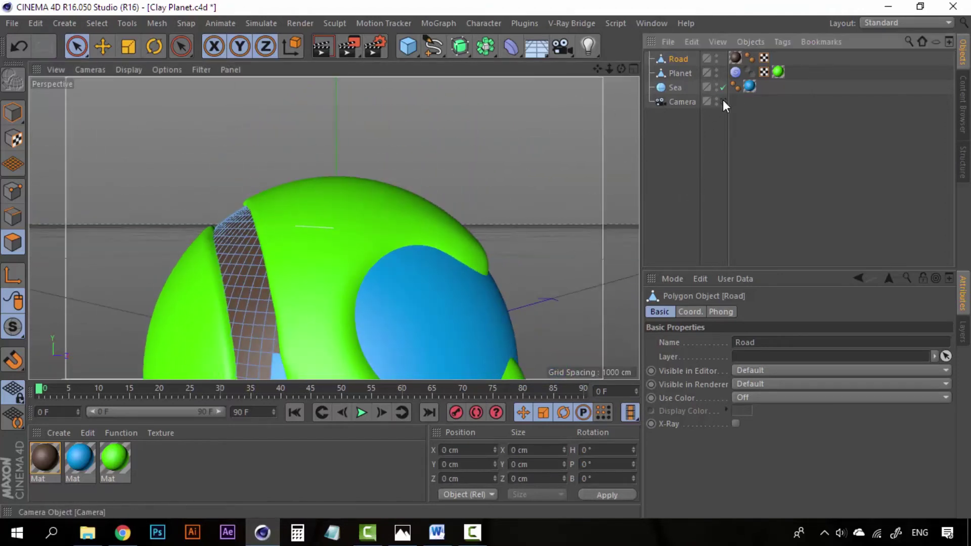
Delete the three temporary colour materials from the Material Manager
left_click(678, 169)
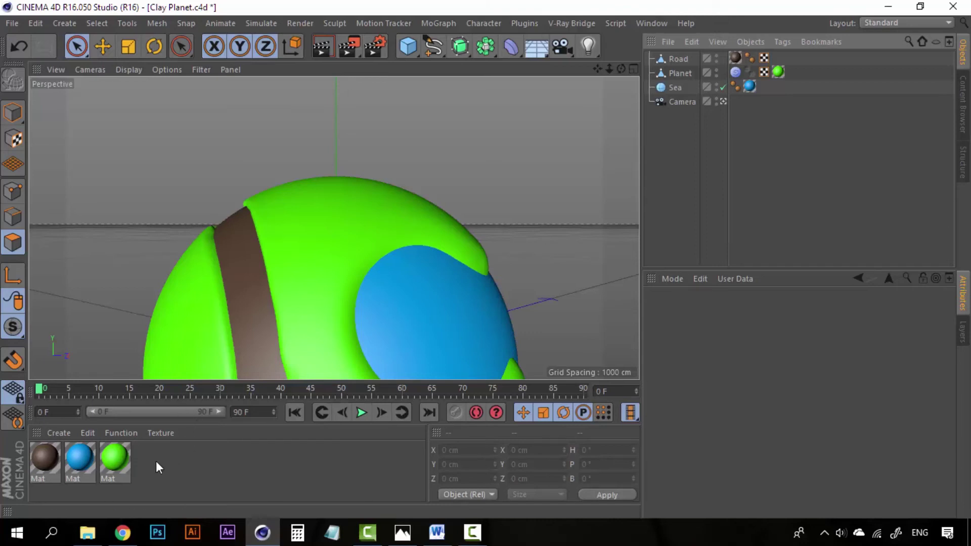
left_click(110, 457)
left_click(47, 458, "shift")
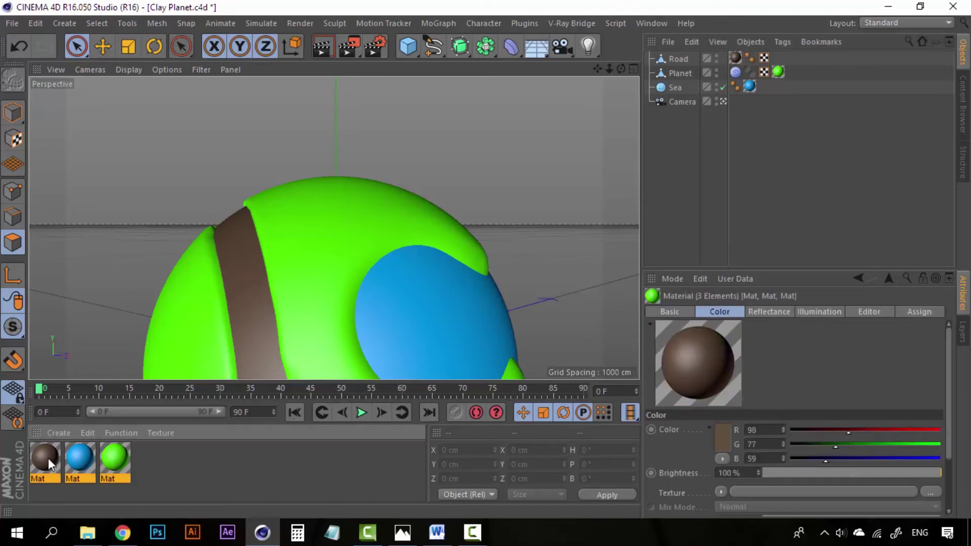
key("Delete")
Remove the three empty texture tags, then briefly view the Clay Planet.jpg reference render
left_click(735, 59)
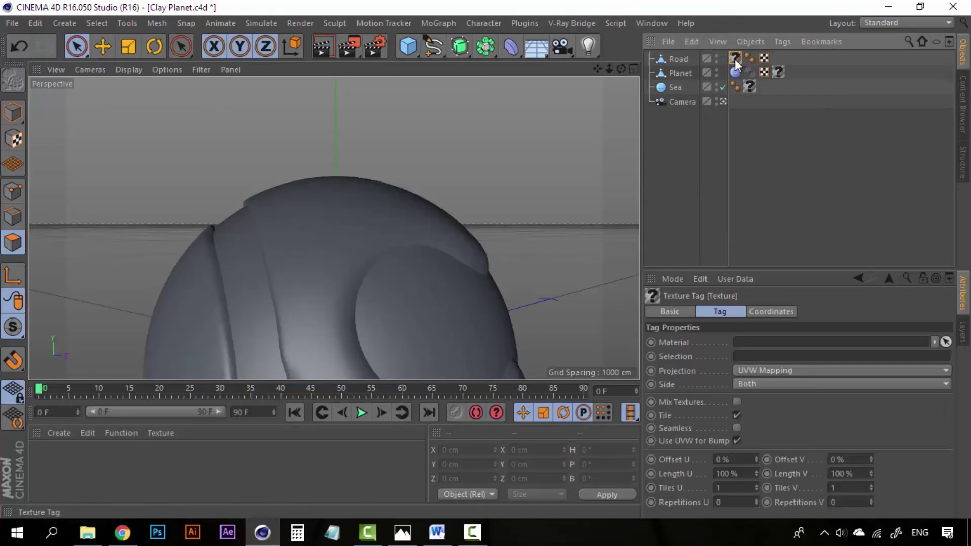
key("Delete")
left_click(777, 72)
key("Delete")
left_click(748, 87)
key("Delete")
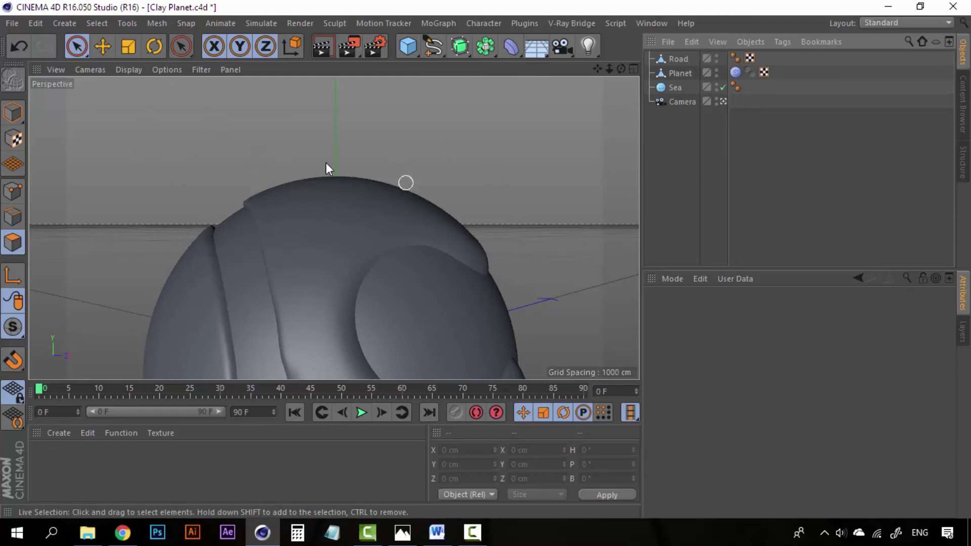
left_click(403, 531)
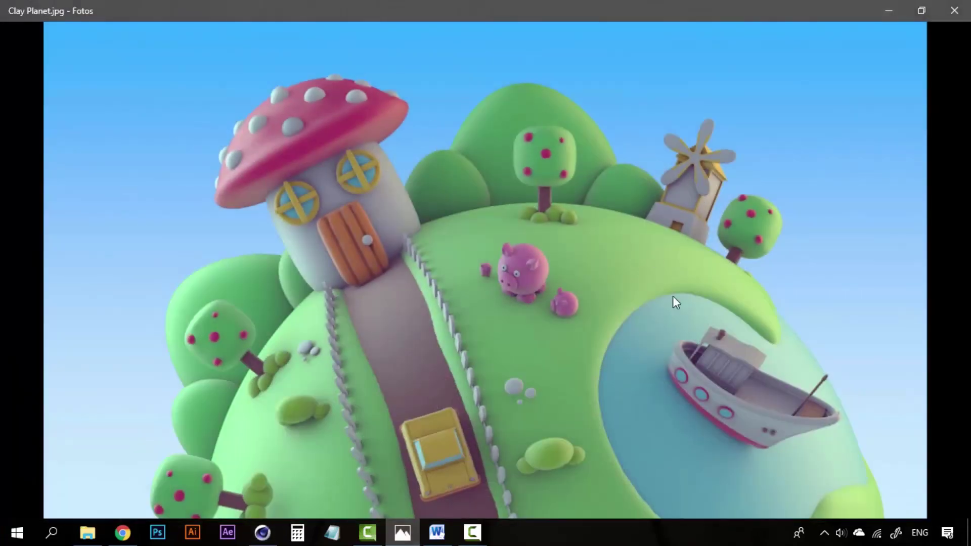
left_click(893, 8)
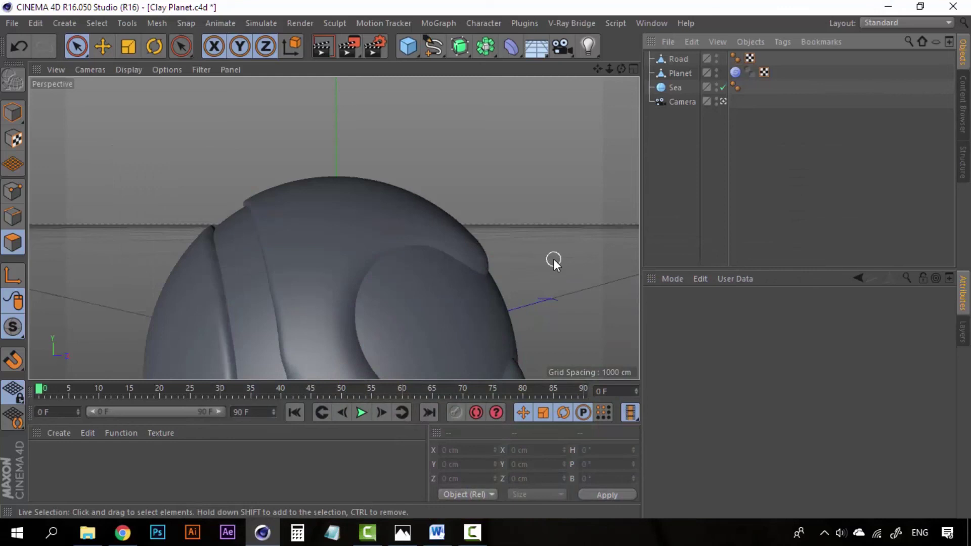